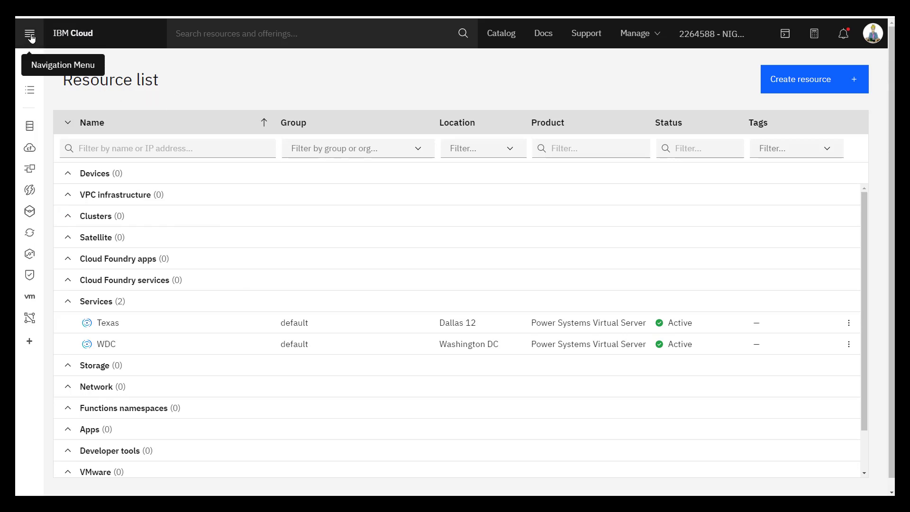
- Go to the Resource list and open the Texas Power Systems Virtual Server workspace
left_click(31, 37)
left_click(62, 89)
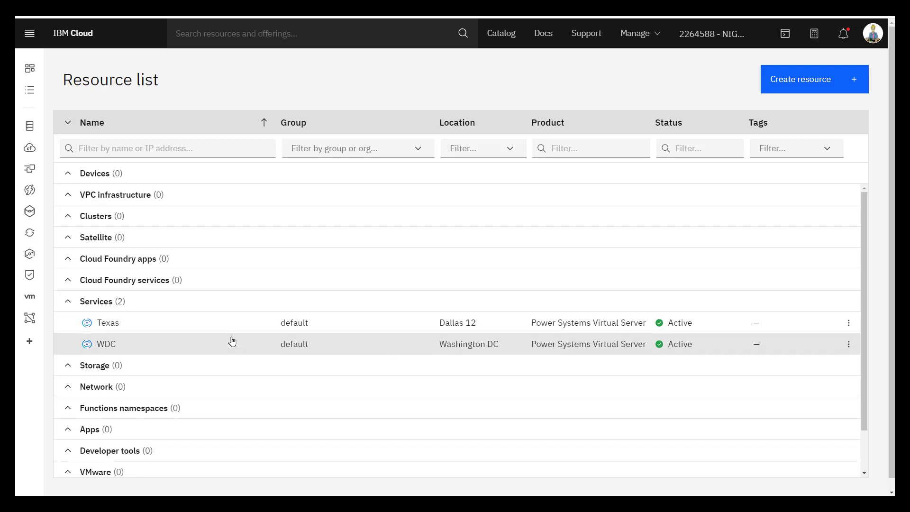
left_click(110, 324)
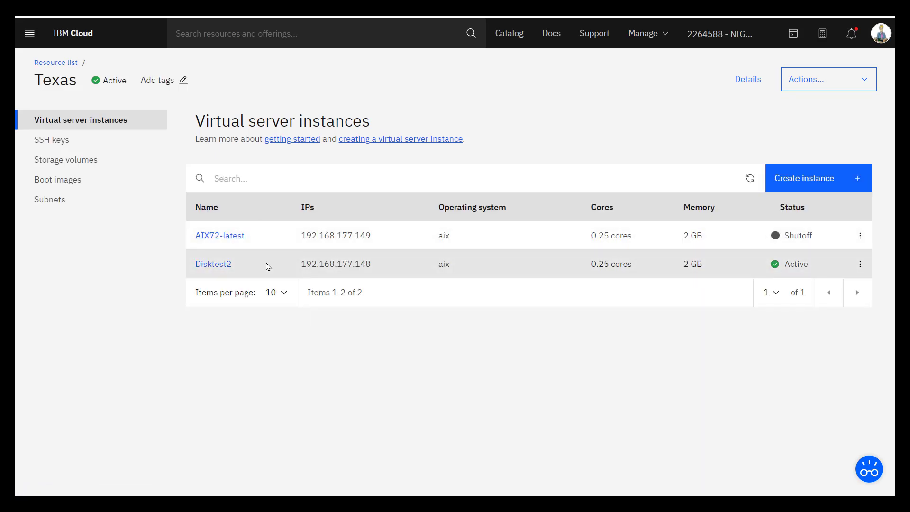
- Start a new instance named Part2, changing Number of instances to 3 and back to 1
left_click(807, 179)
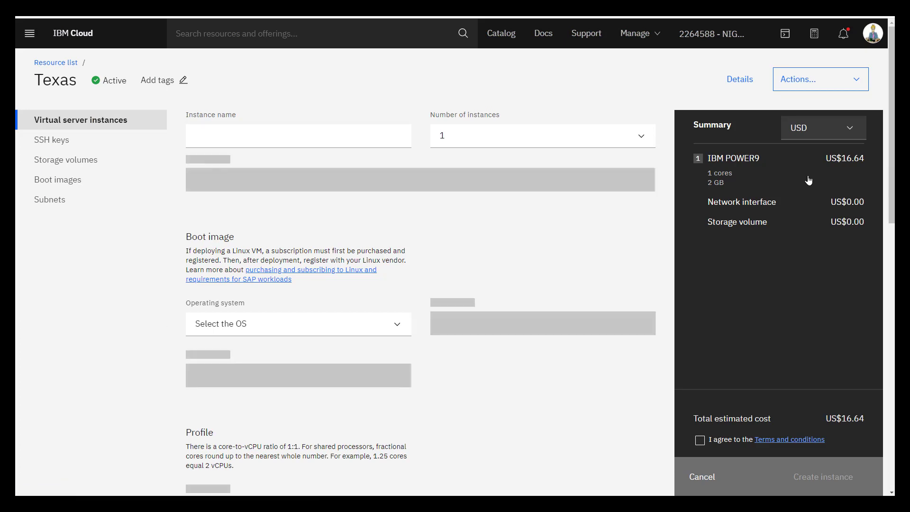
left_click(207, 182)
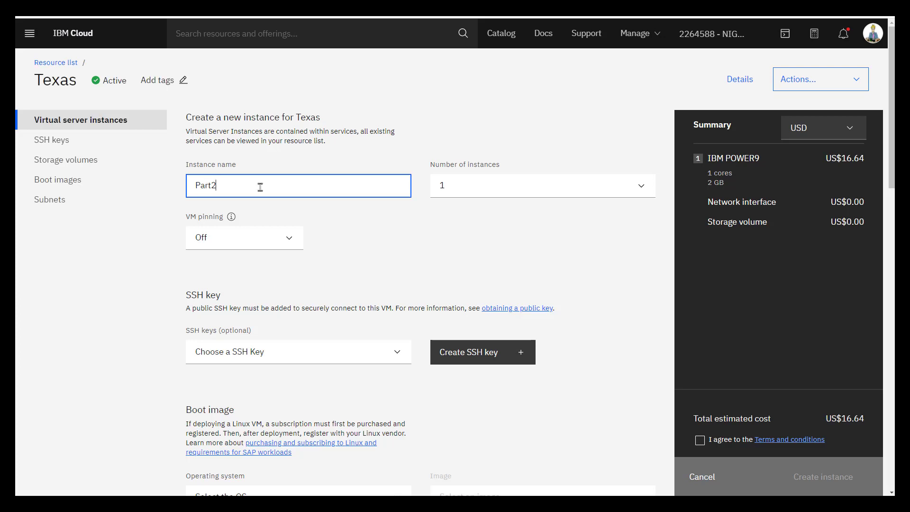
left_click(454, 187)
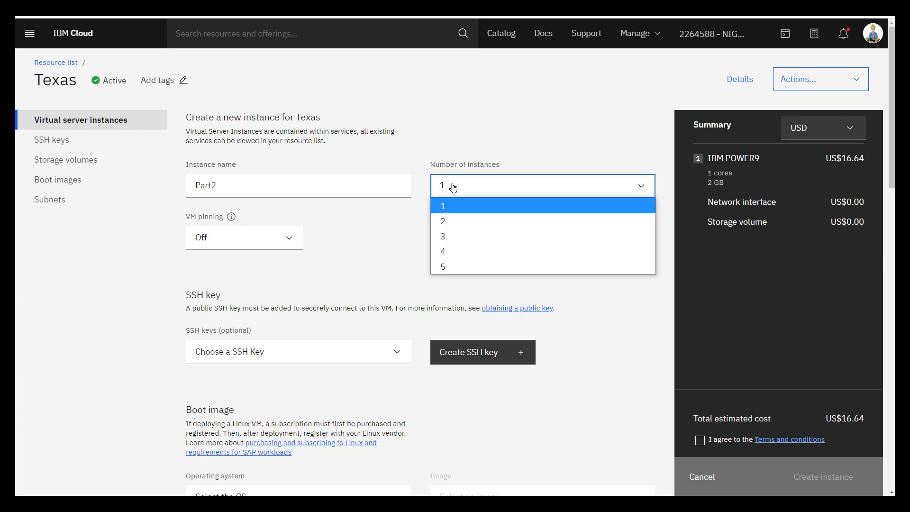
left_click(448, 235)
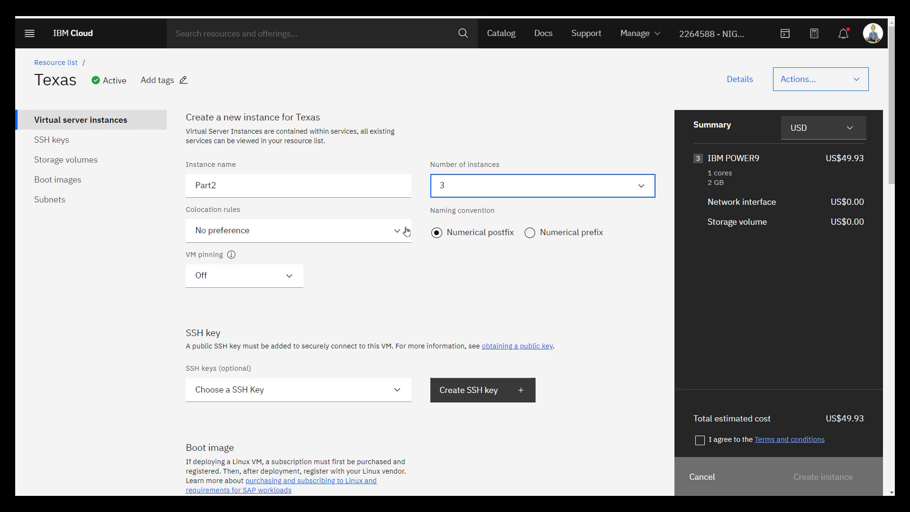
left_click(646, 191)
left_click(481, 208)
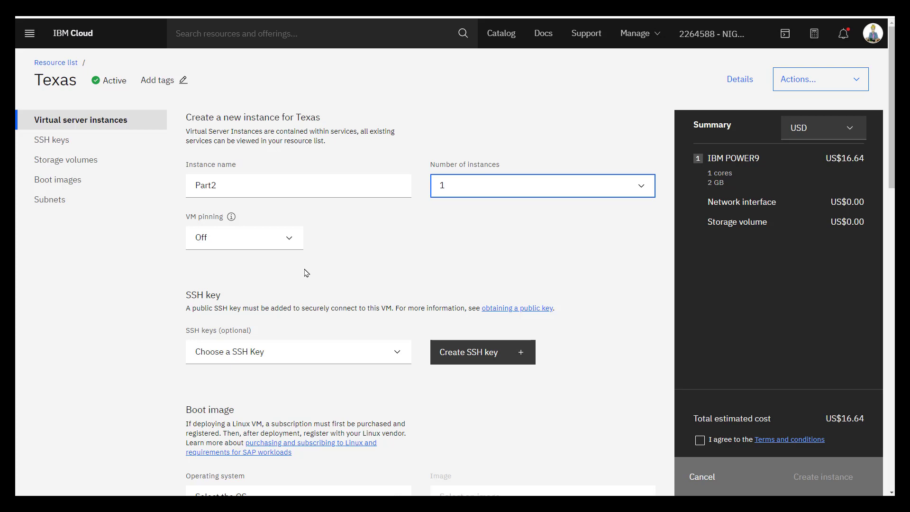
- Select the myroot SSH key and bring up the New SSH key dialog
left_click(395, 356)
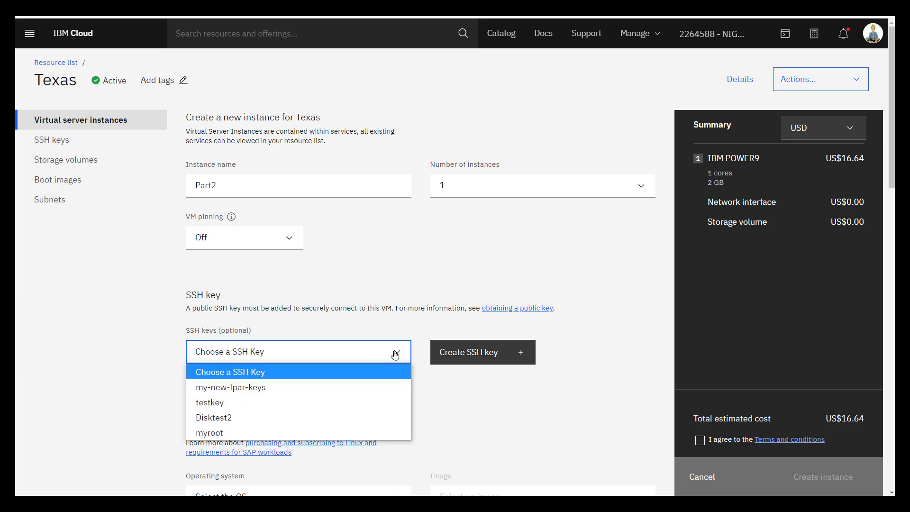
left_click(216, 433)
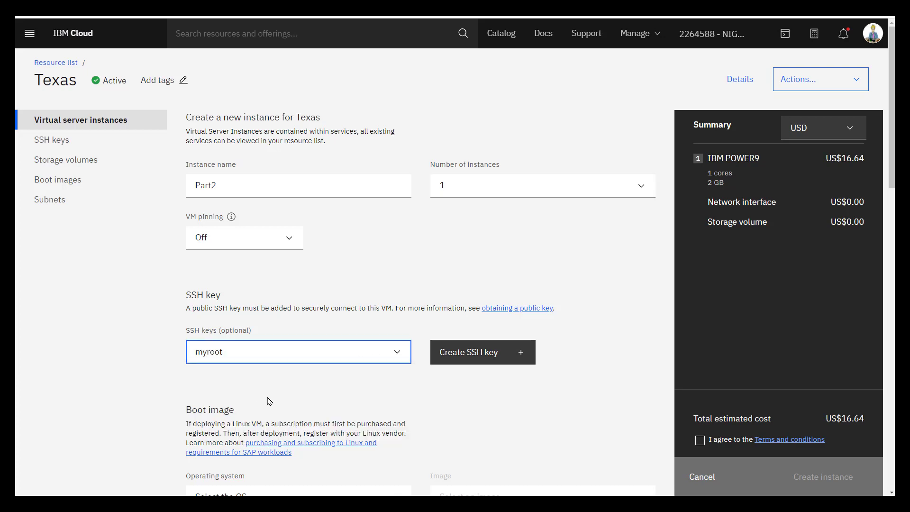
left_click(472, 356)
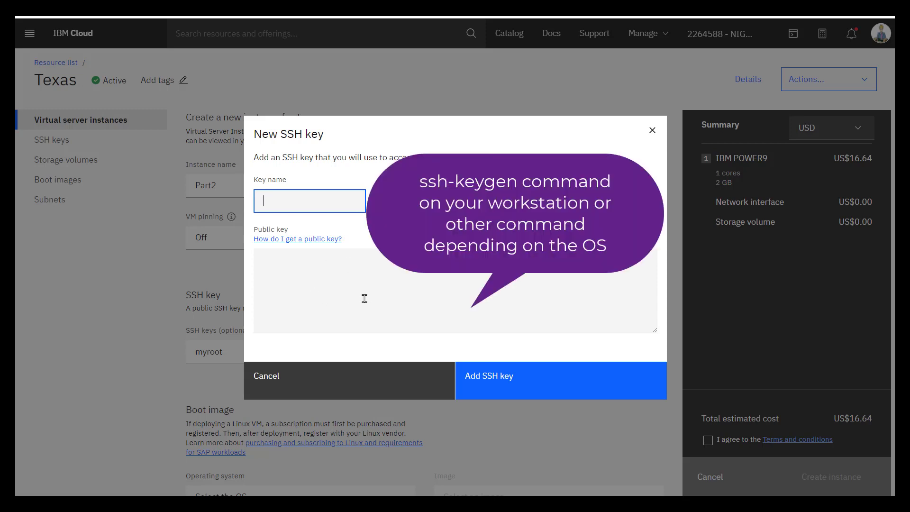
- Cancel the New SSH key dialog, keeping myroot as the selected key
left_click(307, 380)
scroll(341, 331, "down", 1)
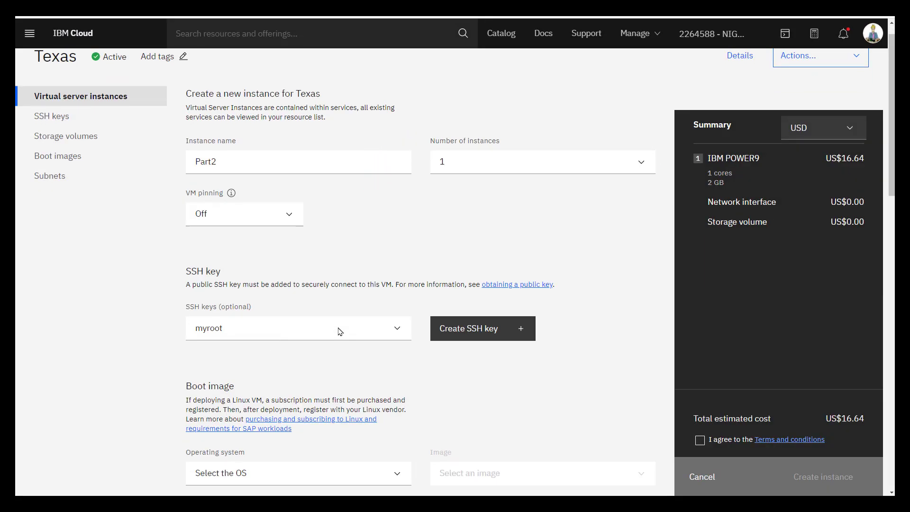
- Choose AIX with image AIX-7200-05-01 and Tier 3 (3 IOPs / GB) storage
scroll(340, 331, "down", 5)
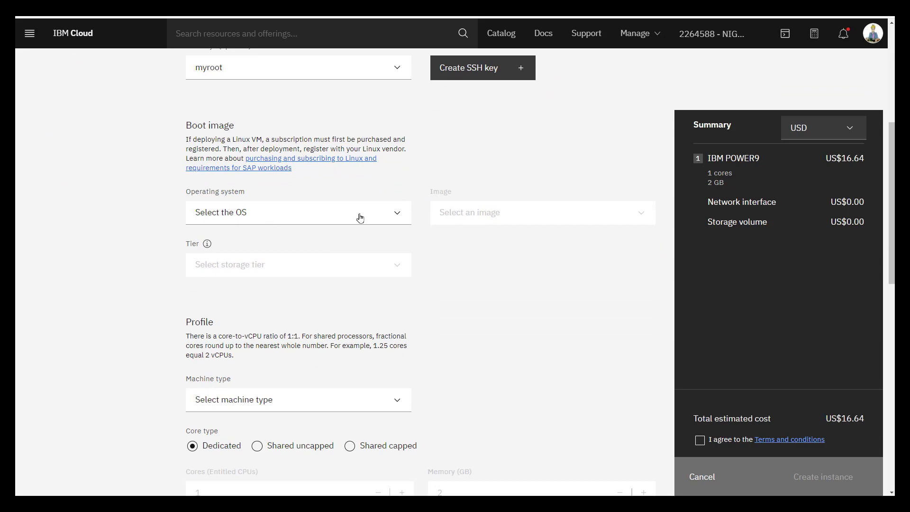
left_click(398, 212)
left_click(293, 230)
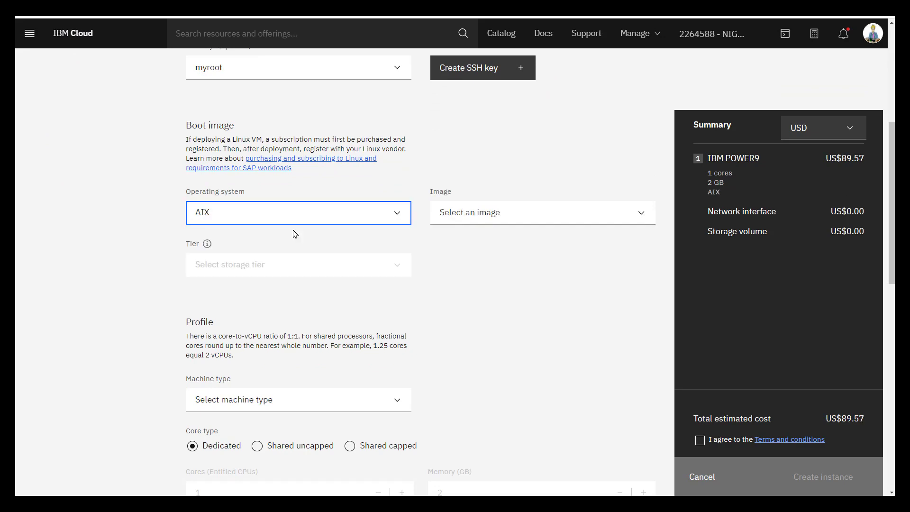
left_click(497, 216)
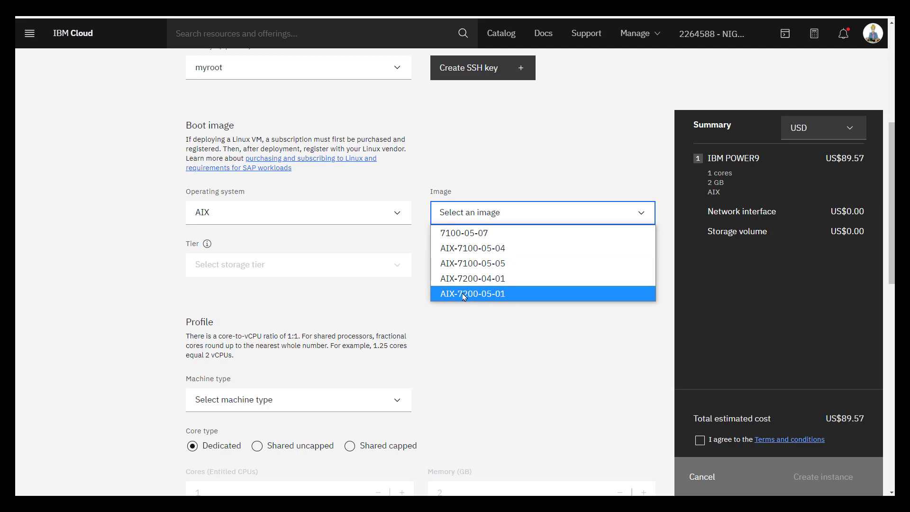
left_click(493, 297)
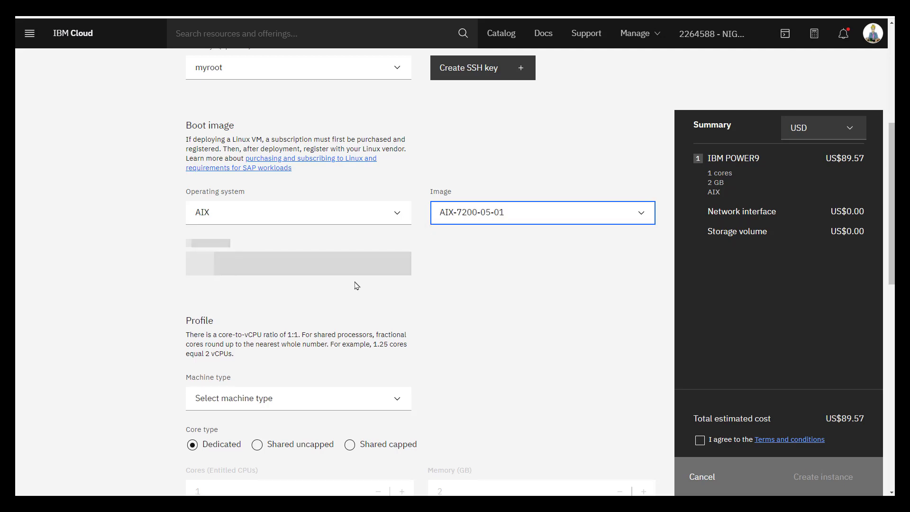
left_click(267, 266)
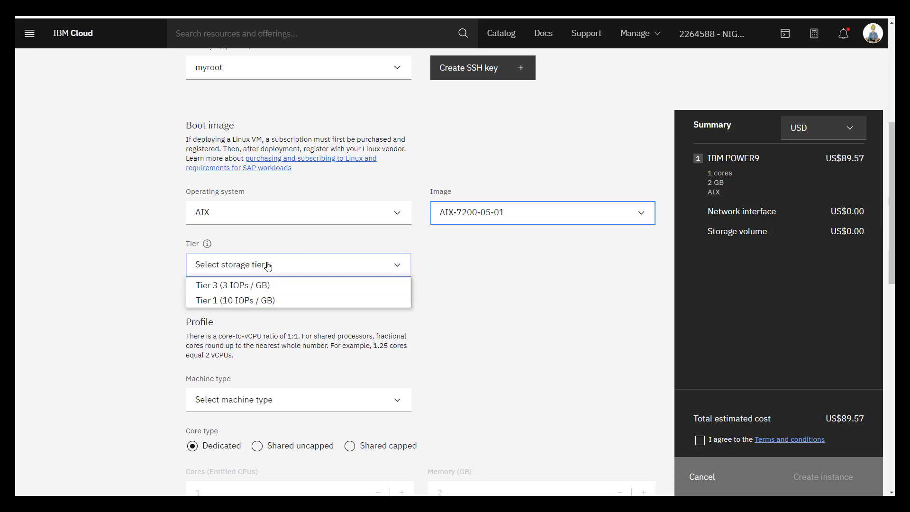
left_click(233, 286)
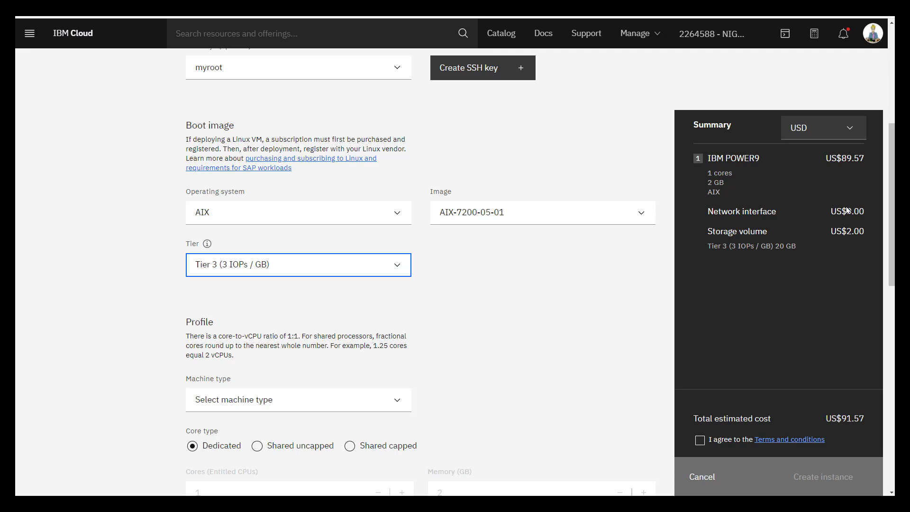
scroll(455, 319, "down", 3)
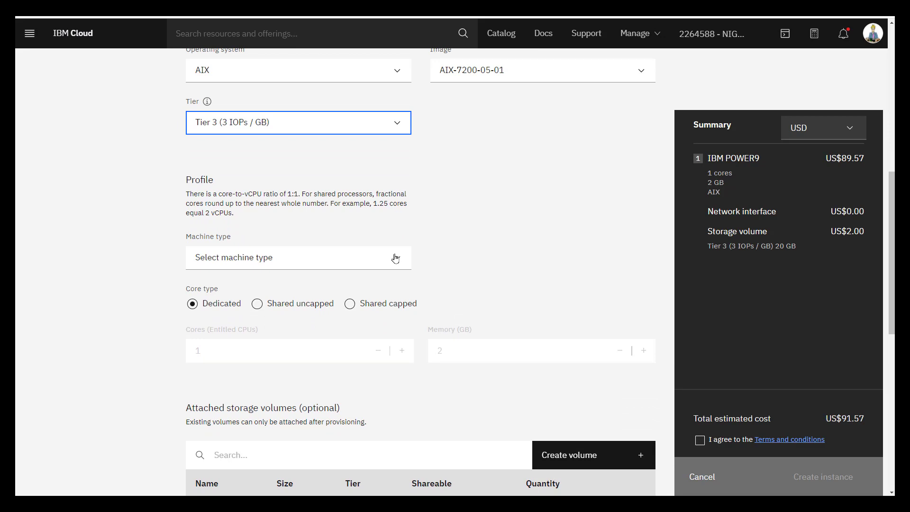
- Choose the s922 machine type and show the cost summary in GBP
left_click(396, 258)
left_click(212, 293)
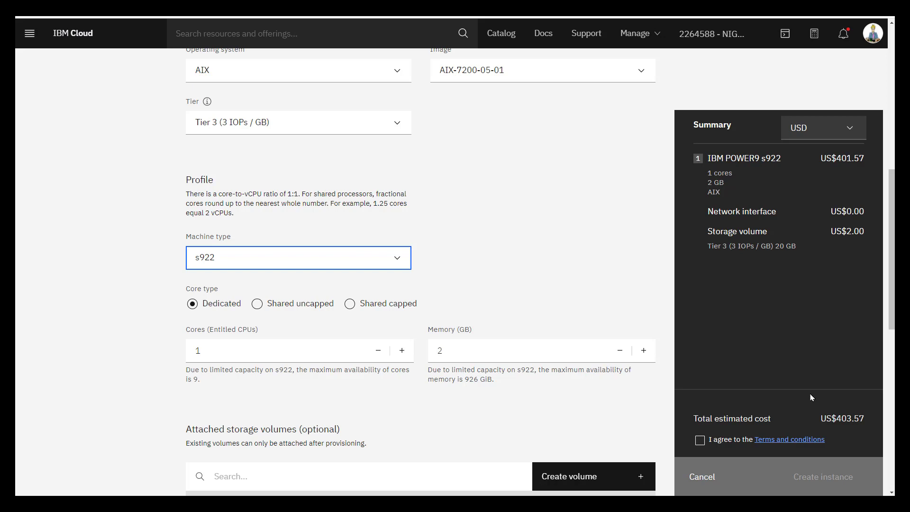
left_click(851, 129)
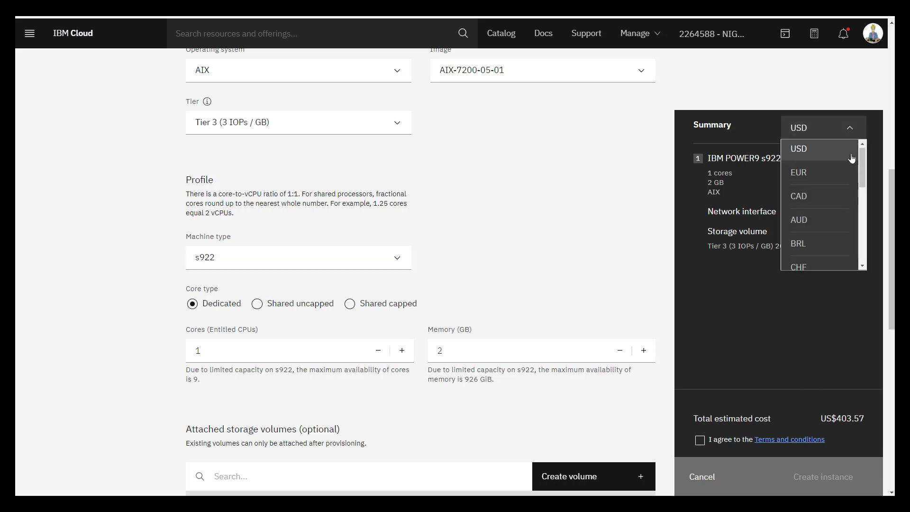
scroll(801, 199, "down", 4)
left_click(801, 200)
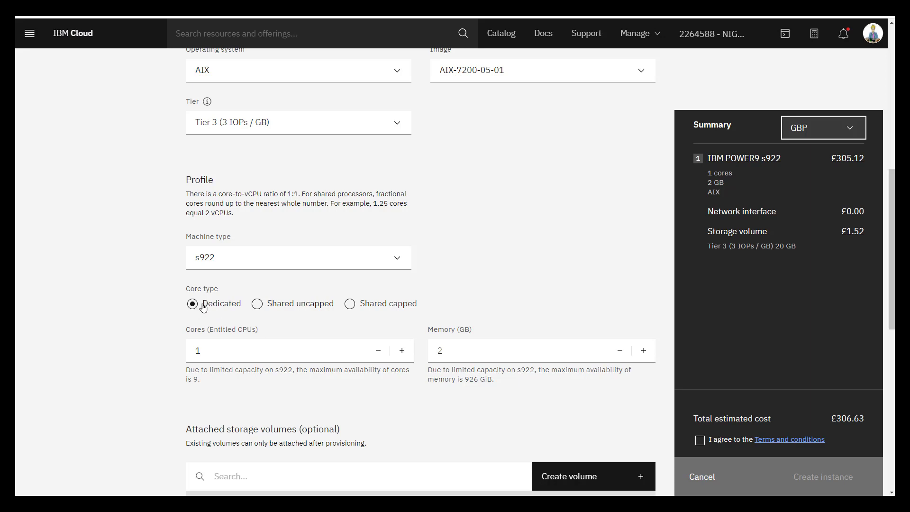
- Set cores to Shared uncapped at 0.25 and raise memory to 4 GB
left_click(257, 304)
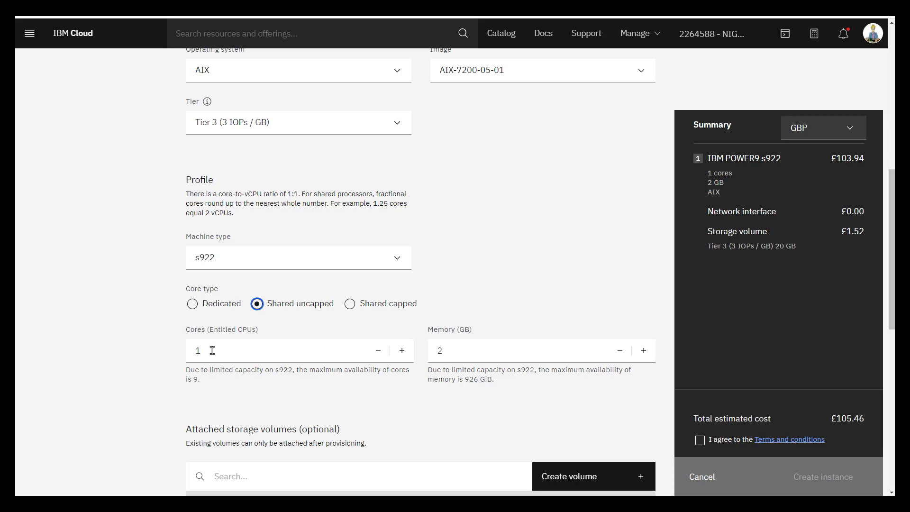
left_click(378, 351)
left_click(379, 351)
left_click(379, 351)
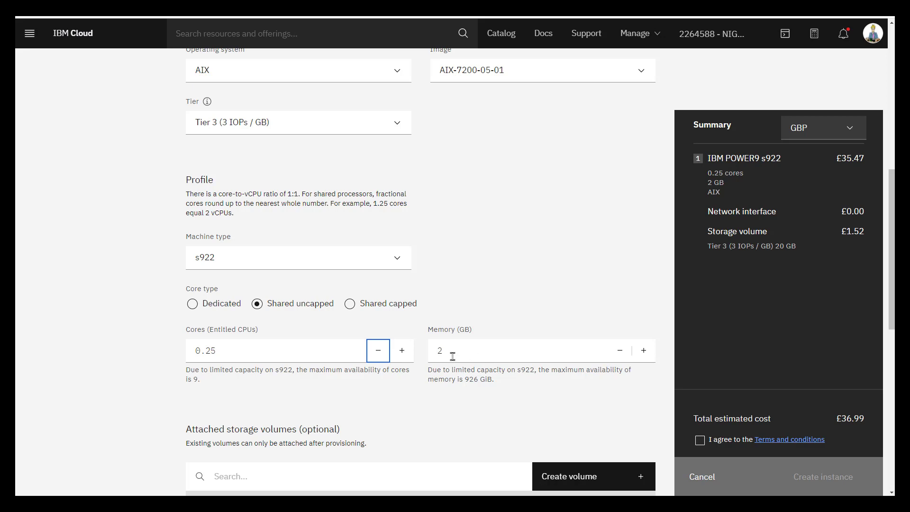
left_click(644, 351)
left_click(644, 352)
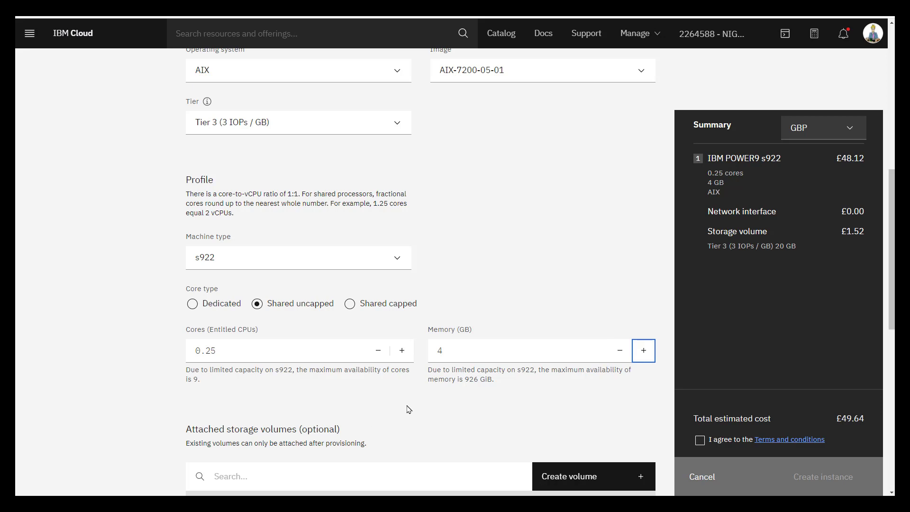
- Enable the public network, accept the terms and conditions, and submit the Part2 order
scroll(411, 407, "down", 5)
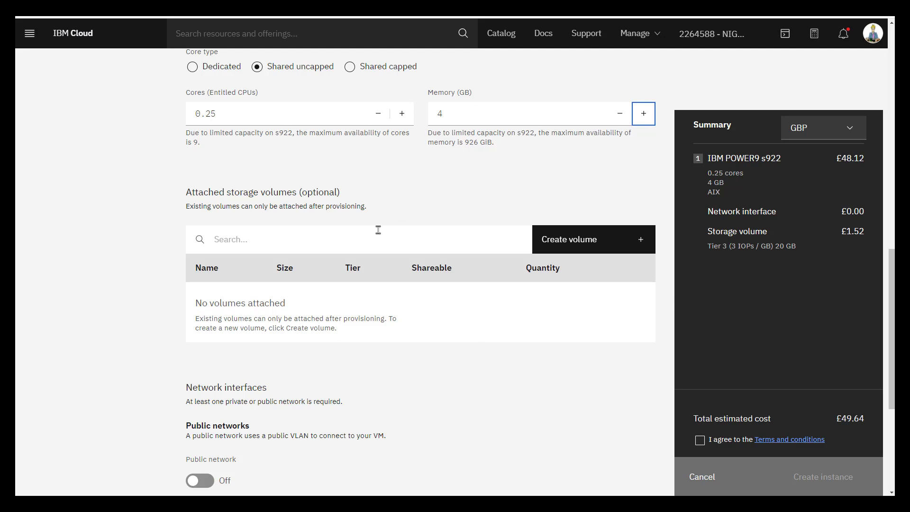
scroll(402, 365, "down", 3)
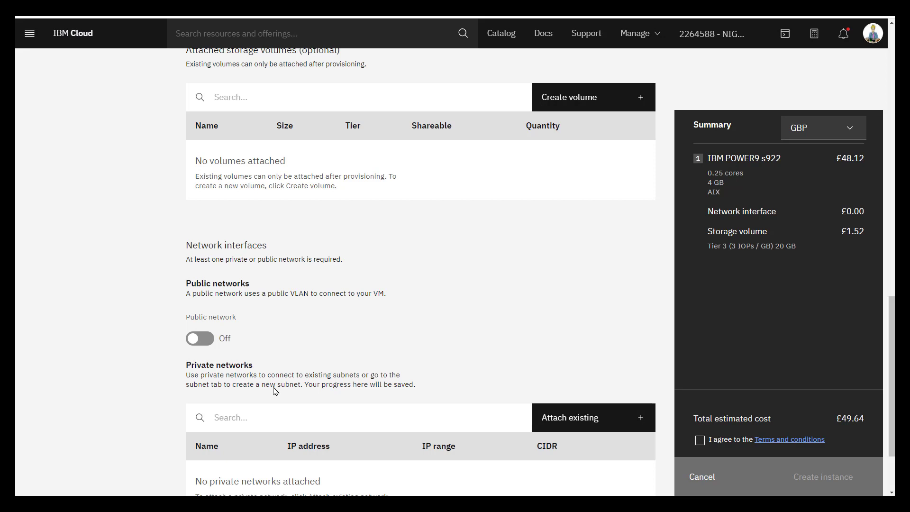
left_click(200, 338)
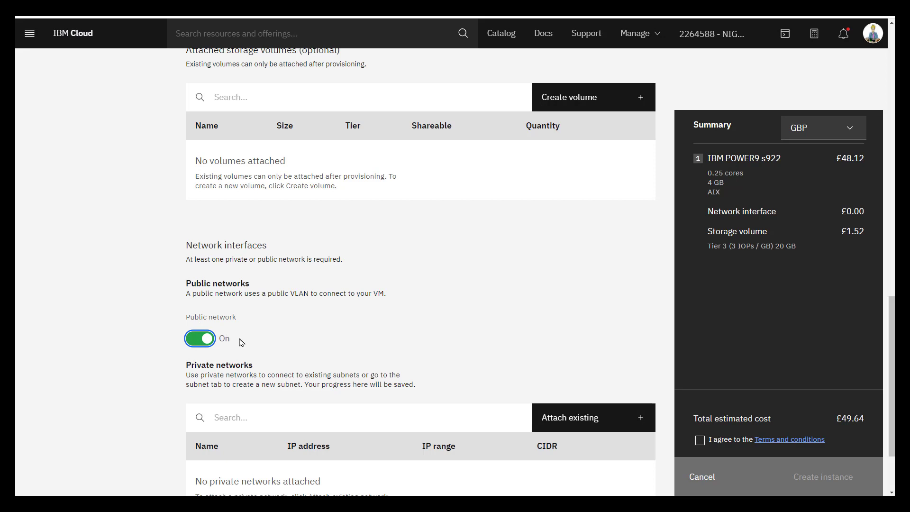
scroll(387, 318, "down", 2)
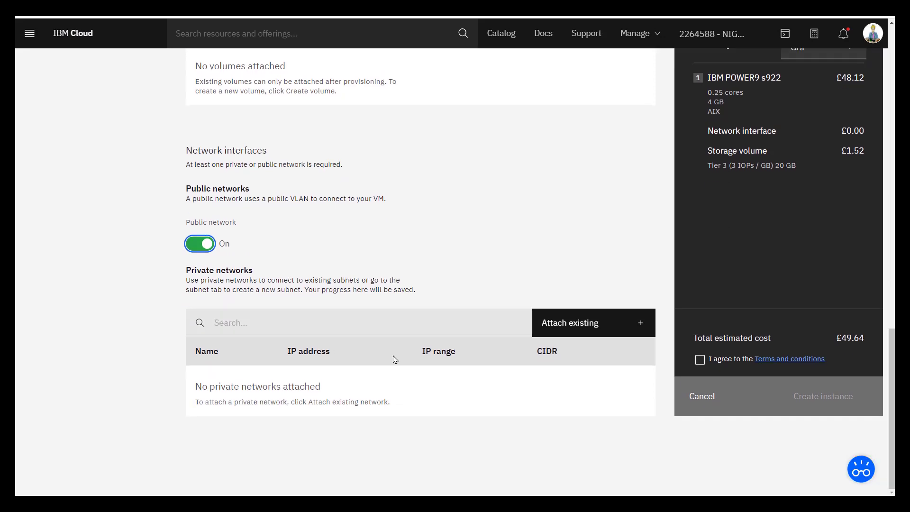
left_click(700, 362)
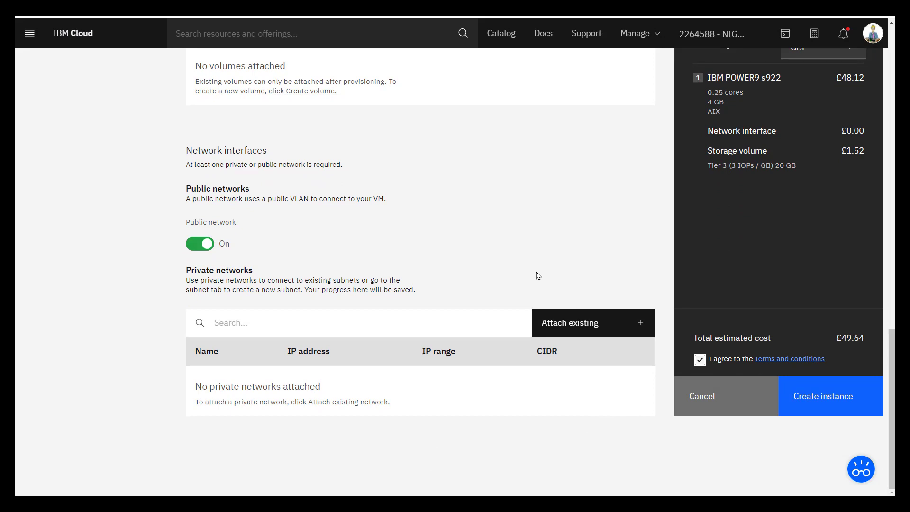
left_click(834, 397)
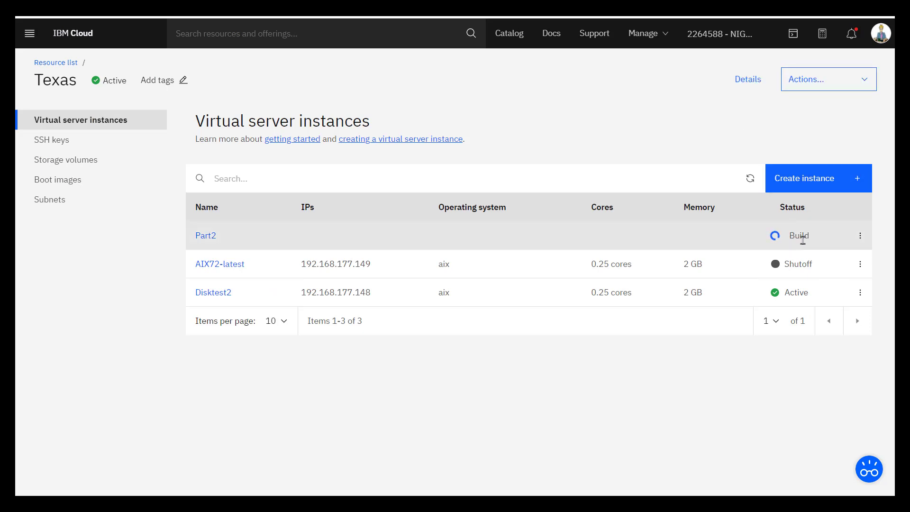
- Open Part2's overflow menu to check whether Open console is available yet
left_click(860, 236)
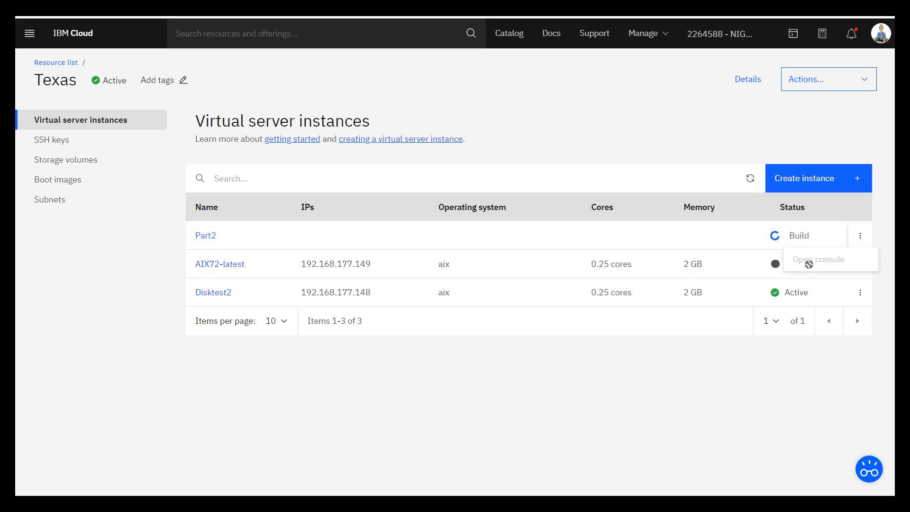
left_click(684, 376)
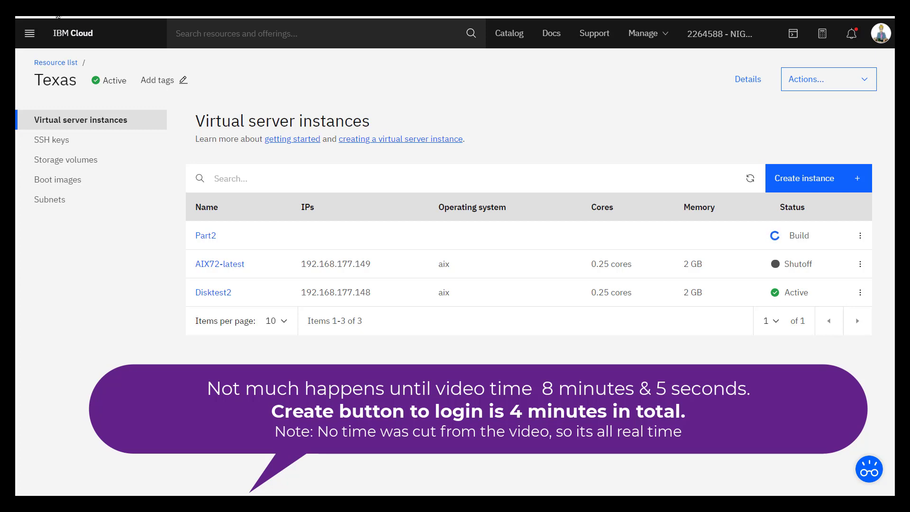
- Refresh the list, attempt Open console on Part2, then refresh again for updated status
left_click(57, 15)
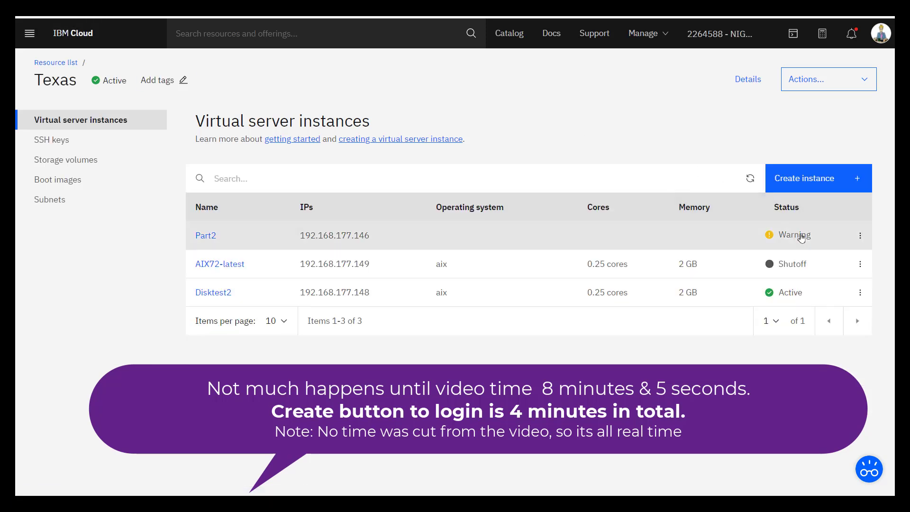
left_click(861, 237)
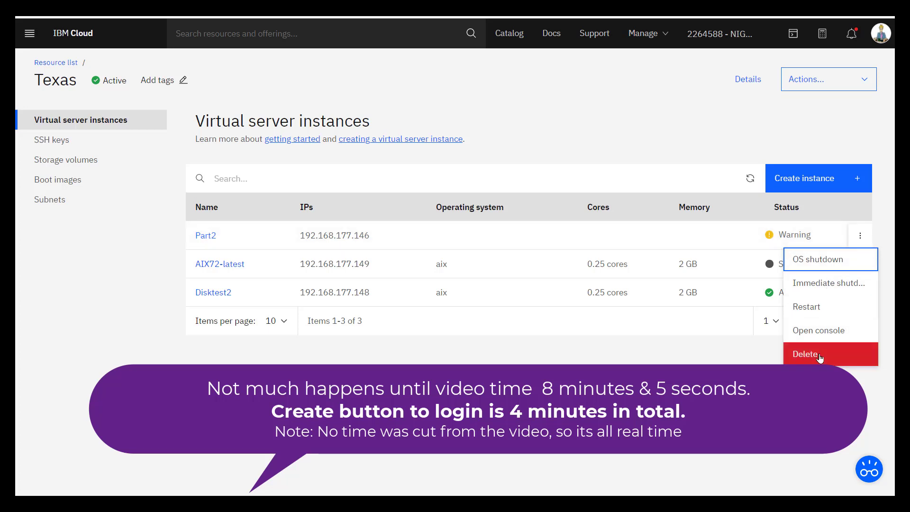
left_click(822, 331)
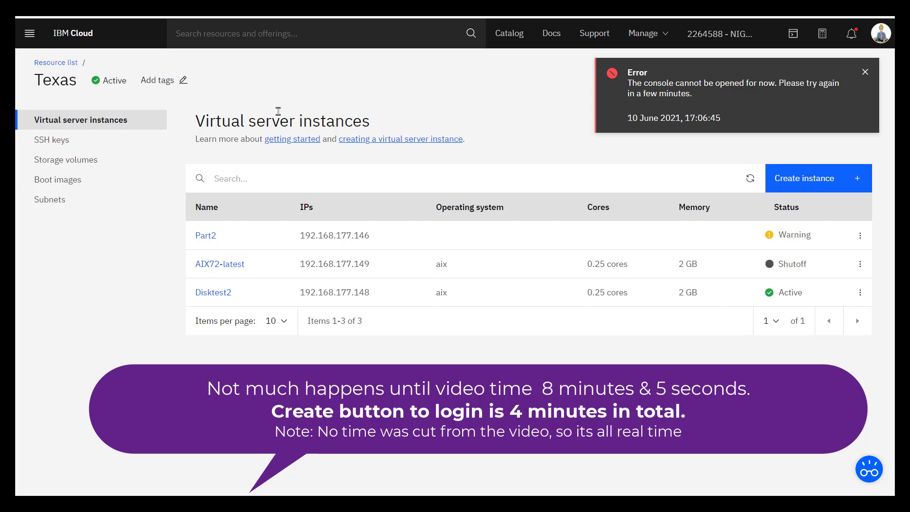
left_click(55, 14)
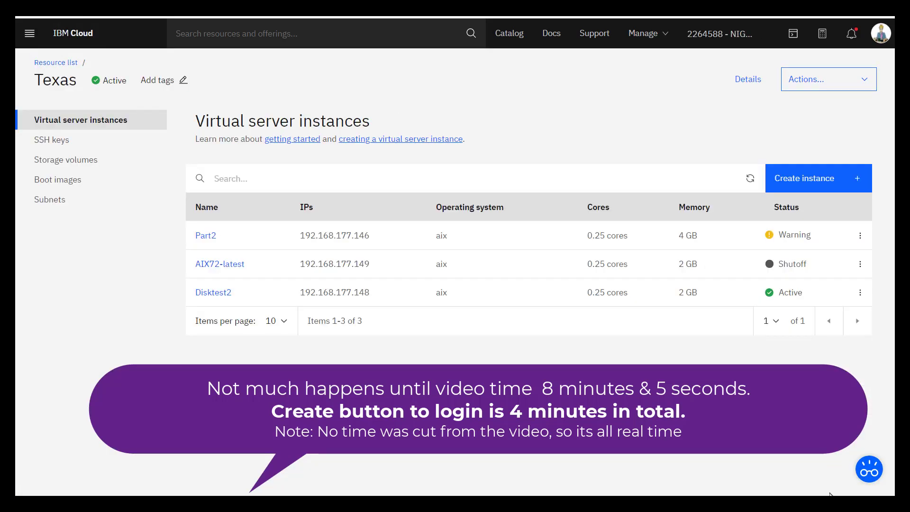
left_click(861, 236)
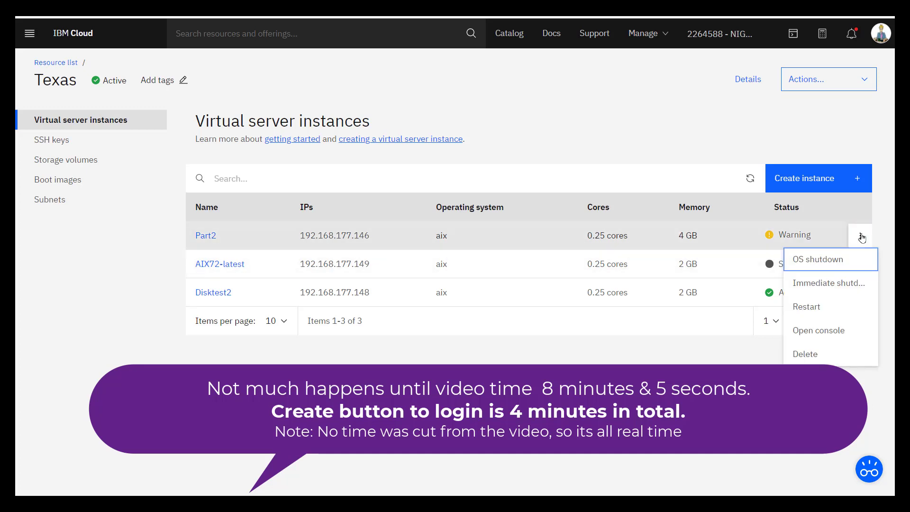
left_click(817, 332)
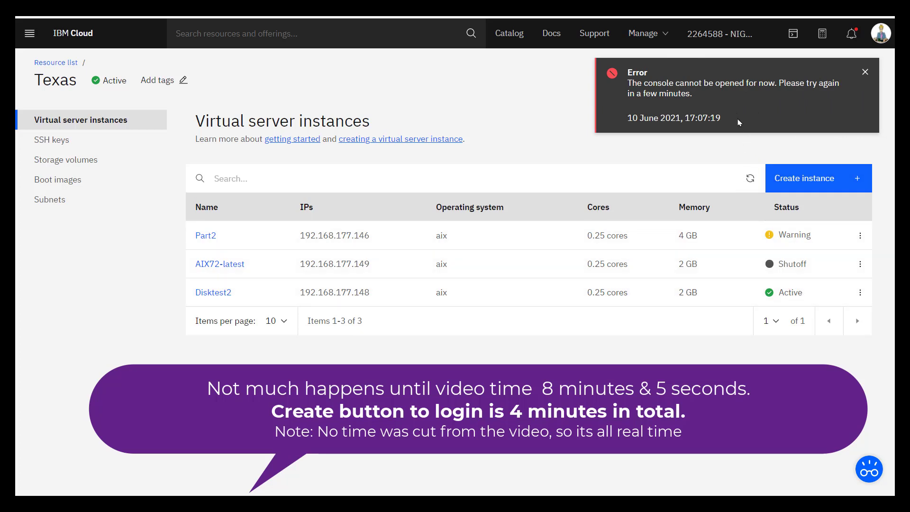
left_click(865, 72)
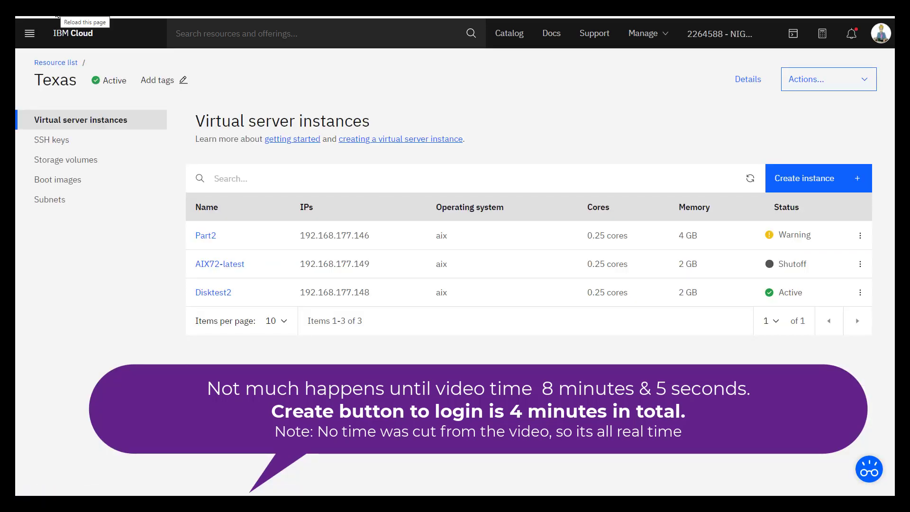
left_click(861, 237)
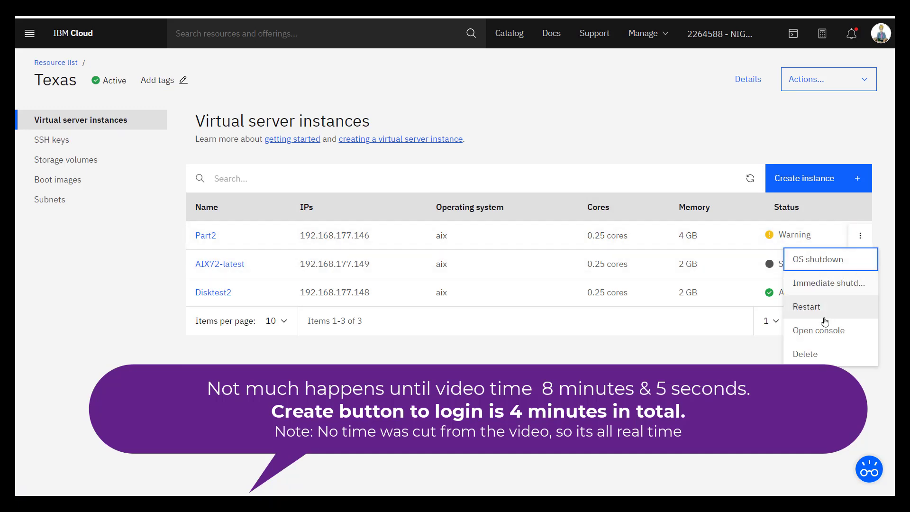
left_click(819, 333)
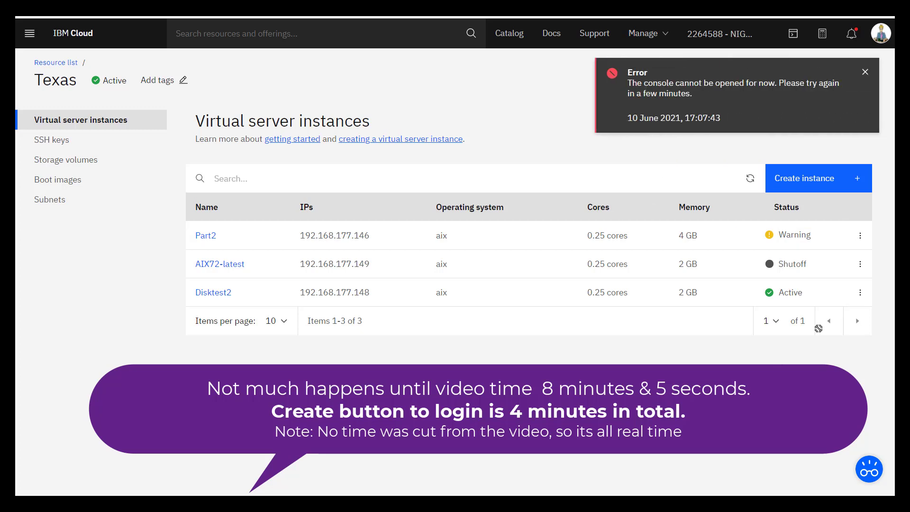
left_click(865, 74)
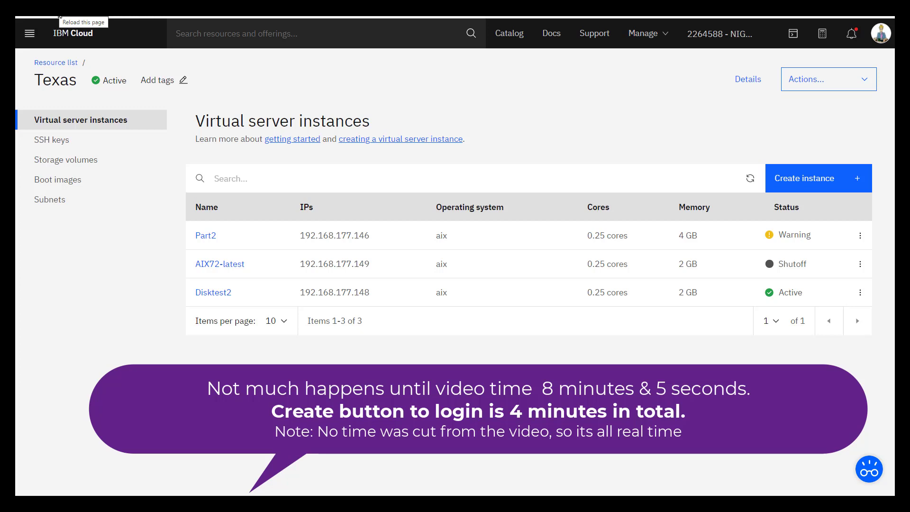
- Refresh the server list and launch Part2's web console from its overflow menu
left_click(59, 16)
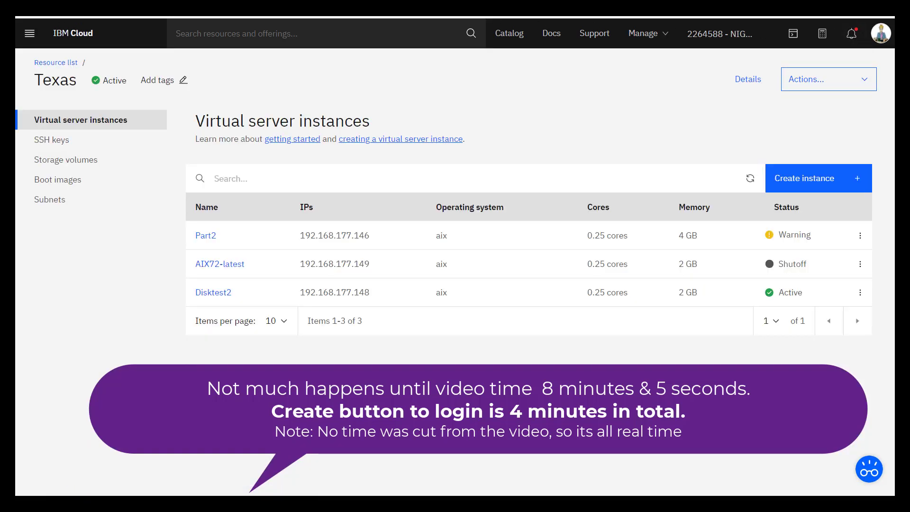
left_click(860, 236)
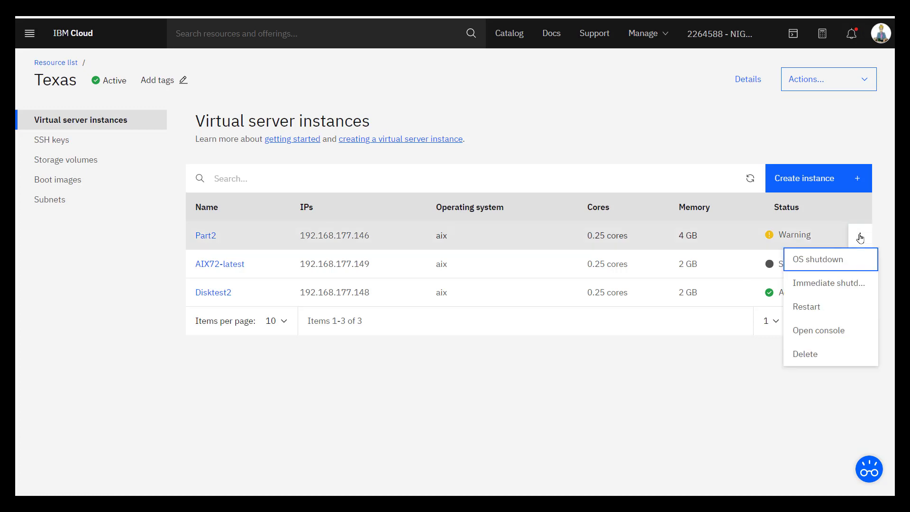
left_click(823, 331)
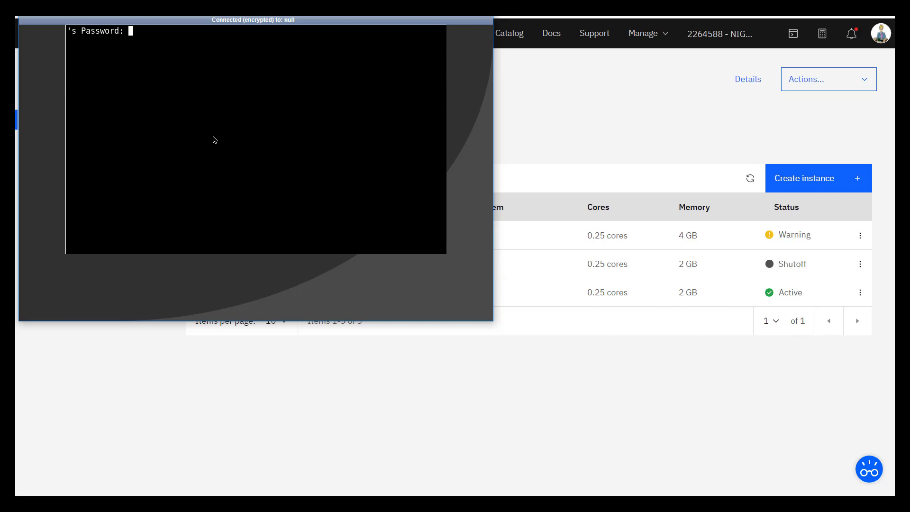
- Skip the password prompt and log in to AIX as root
key("Return")
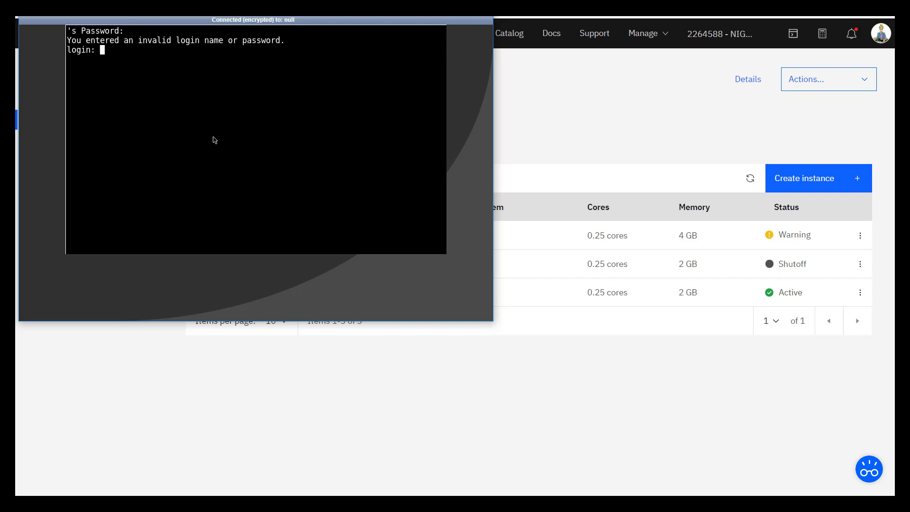
type("root")
key("Return")
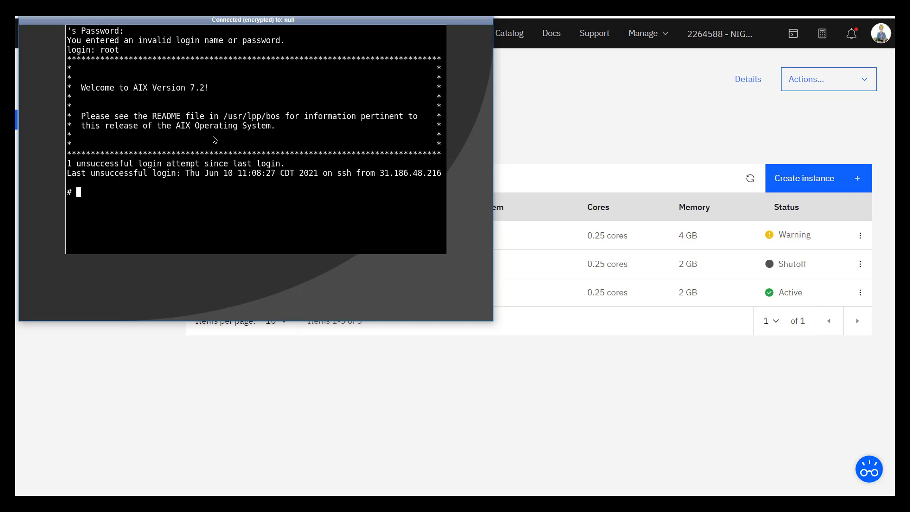
- Run passwd and enter the new root password twice
type("passwd")
key("Return")
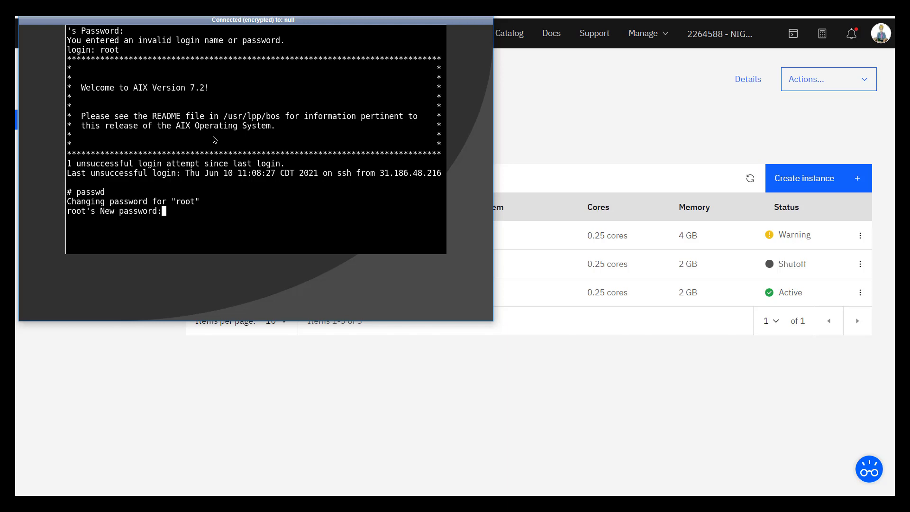
key("Return")
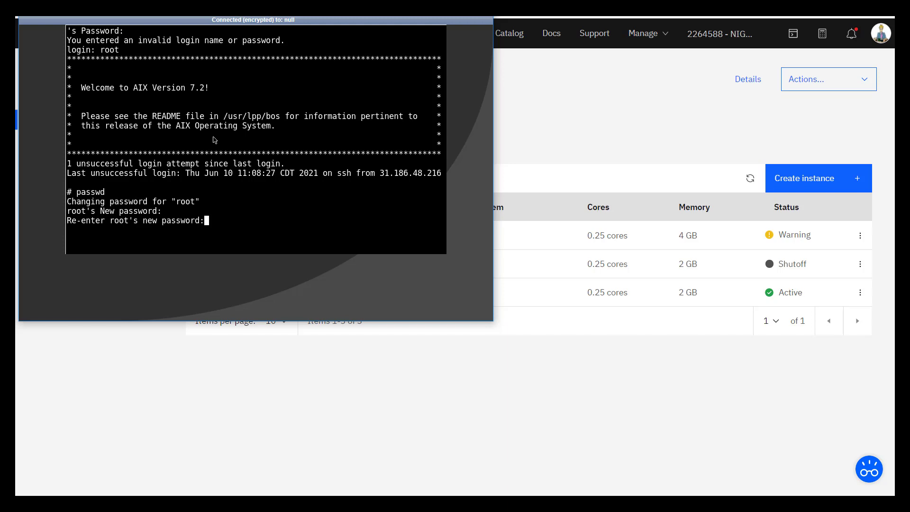
key("Return")
key("Return")
key("Return")
key("Return")
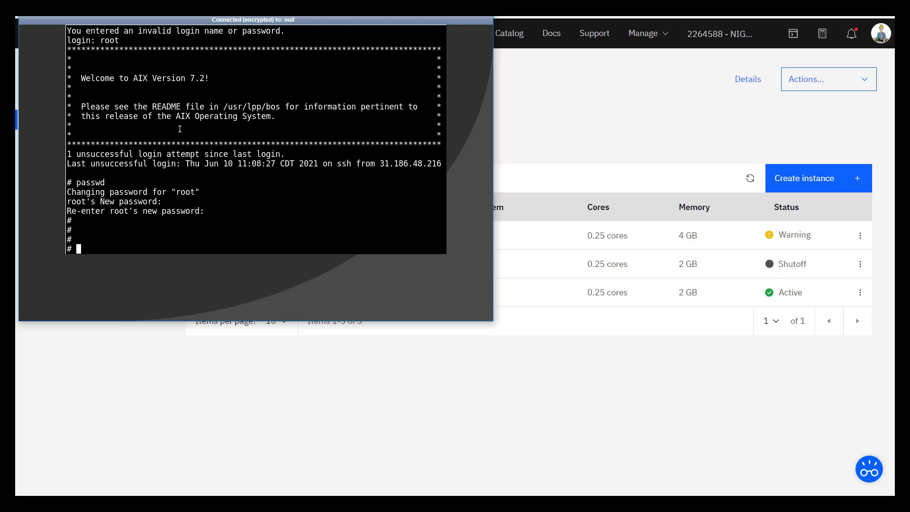
- Cancel the pending command line in the noVNC root shell and clear the text selection
left_click_drag(124, 99, 265, 191)
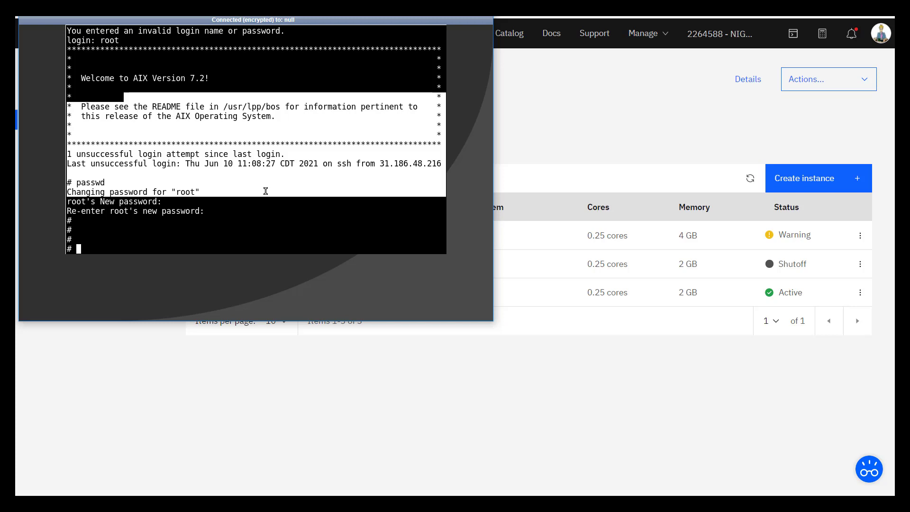
key("ctrl+c")
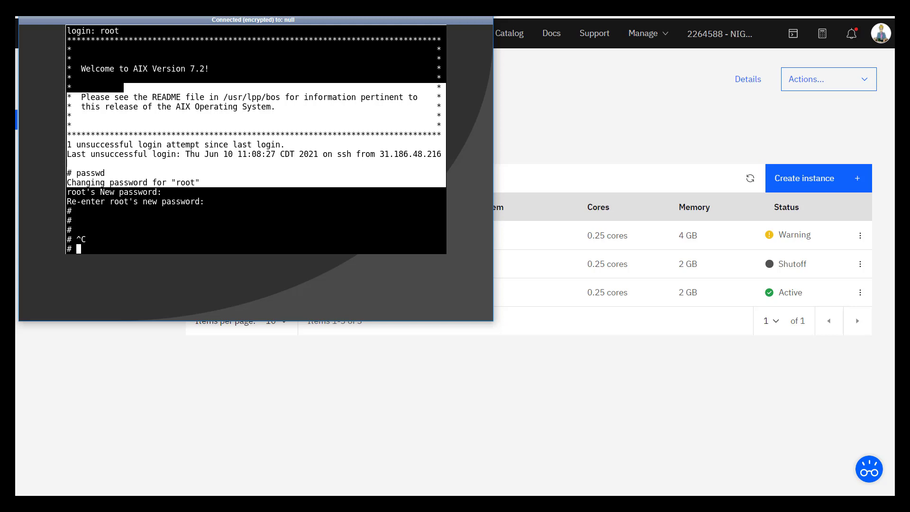
left_click(199, 199)
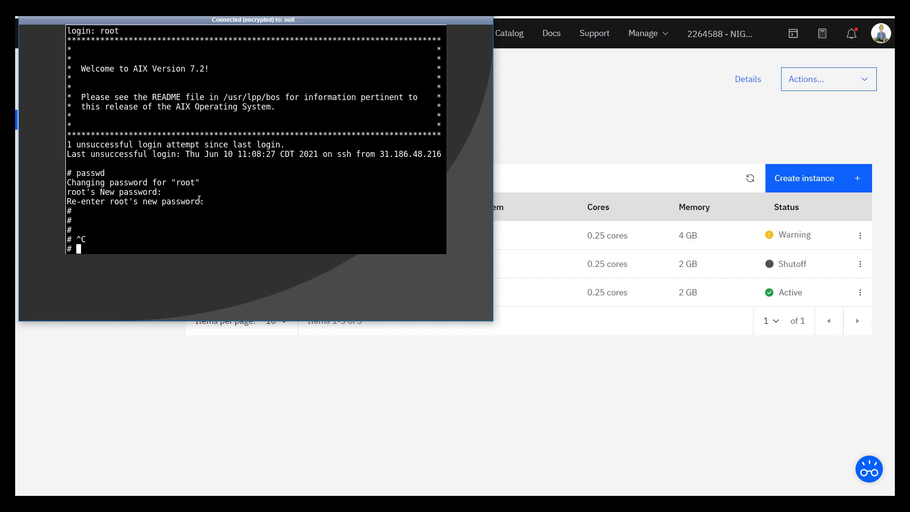
- In root's .ssh directory, list the files in detail and display the authorized_keys contents
type("cd .ssh")
key("Return")
type("ls -l")
key("Return")
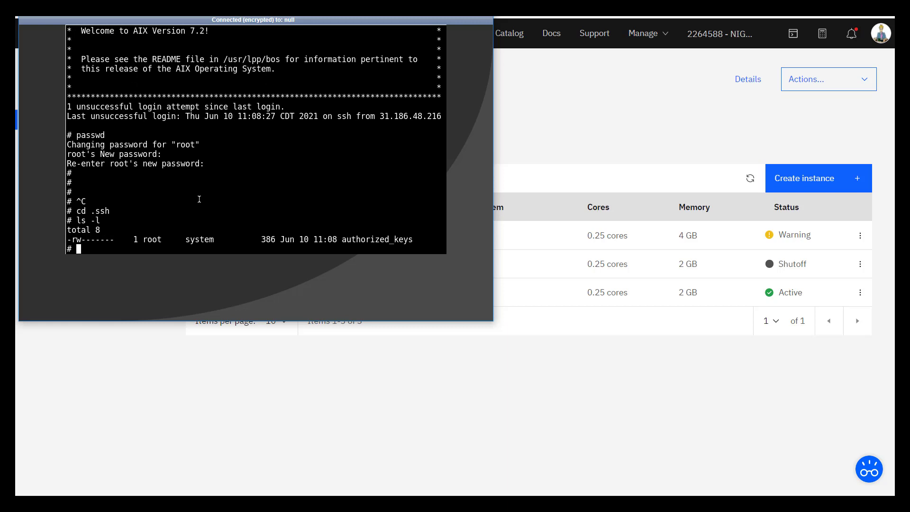
type("cat")
type(" au")
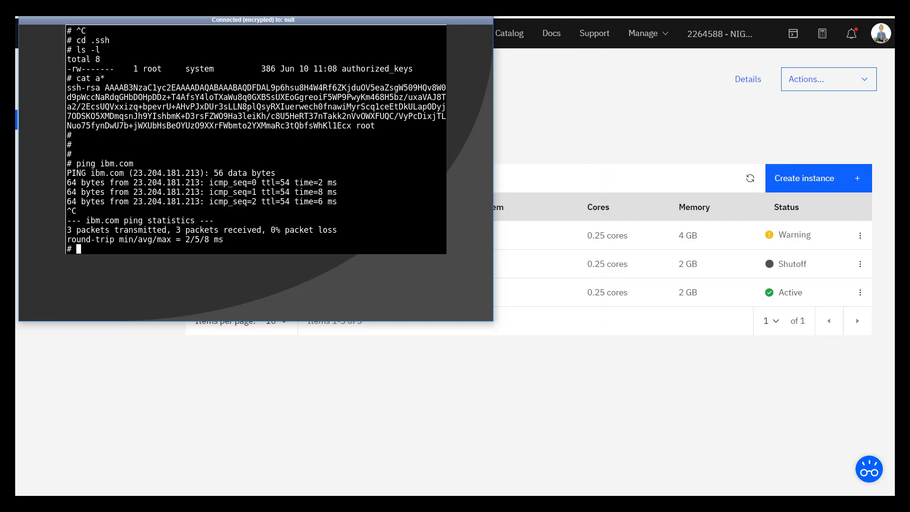
left_click(280, 397)
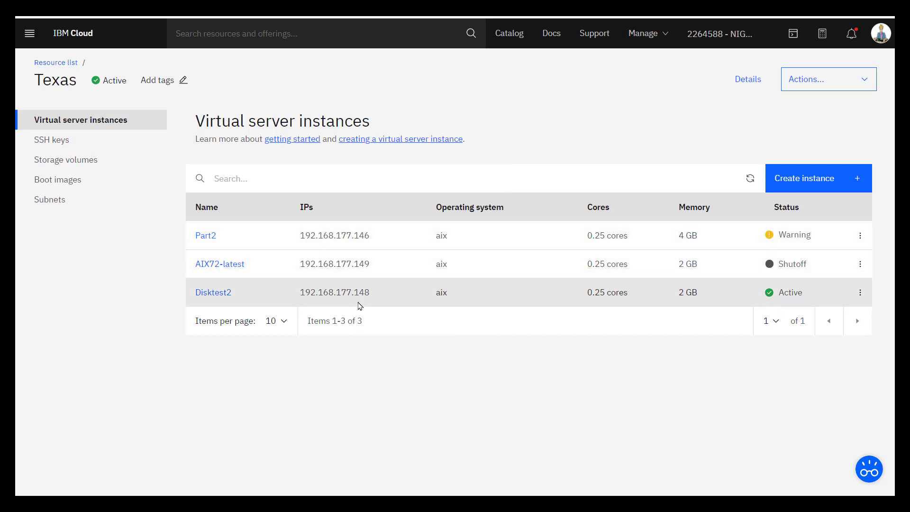
- Open Part2's server details and check its 20 GB boot volume
left_click(206, 236)
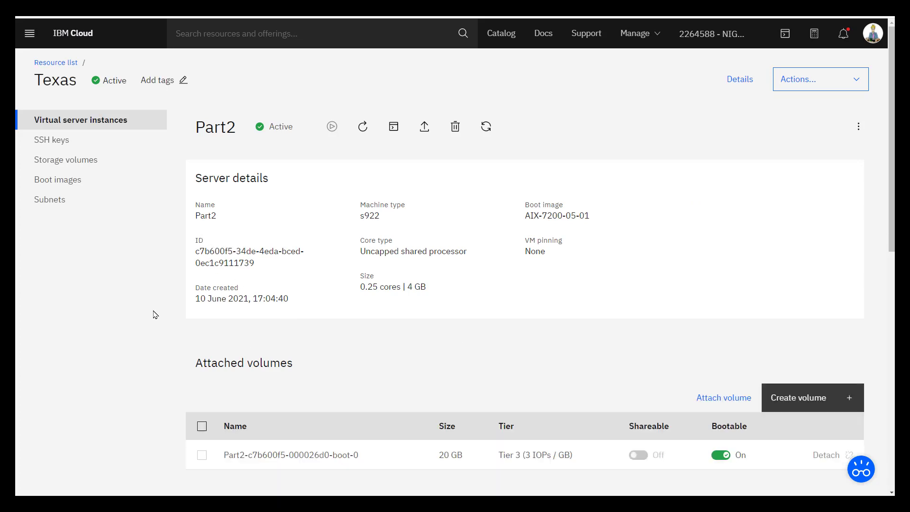
scroll(146, 314, "down", 5)
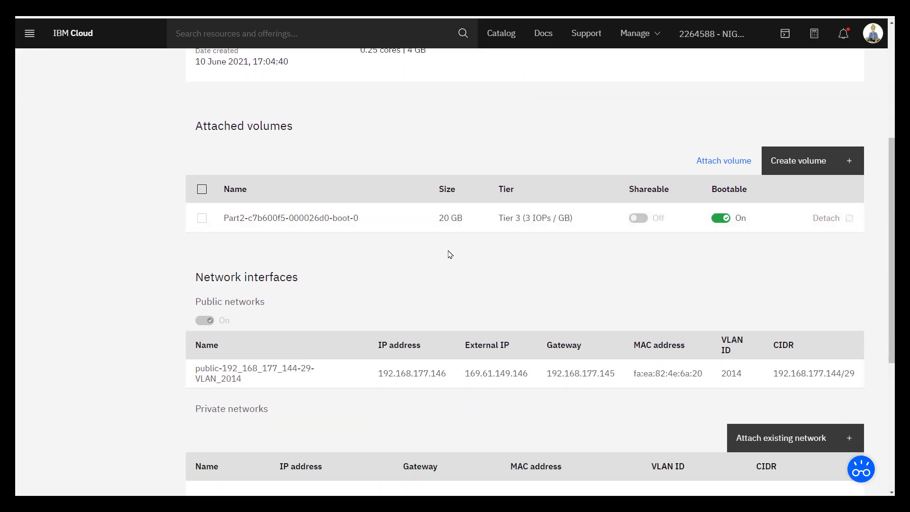
left_click_drag(440, 218, 468, 219)
left_click(438, 271)
- Copy the external IP 169.61.149.146 from Part2's network interfaces
scroll(349, 240, "down", 3)
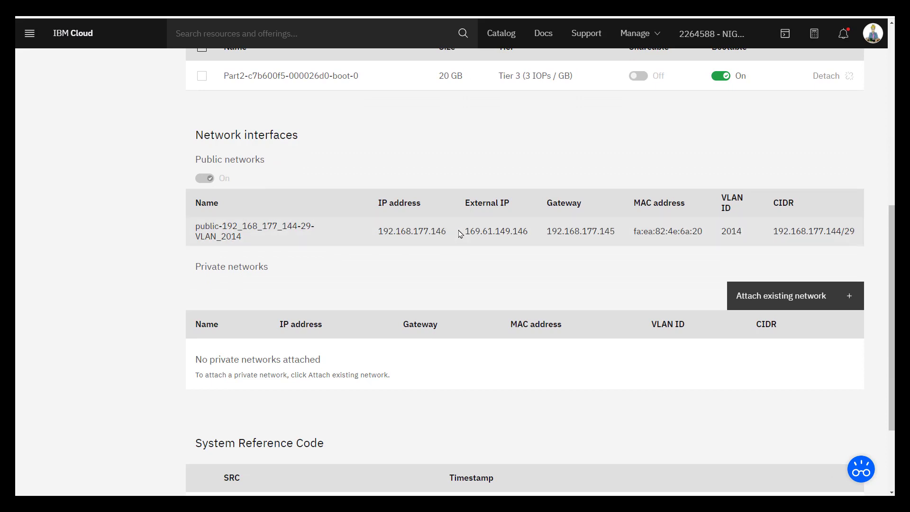
left_click_drag(466, 231, 529, 231)
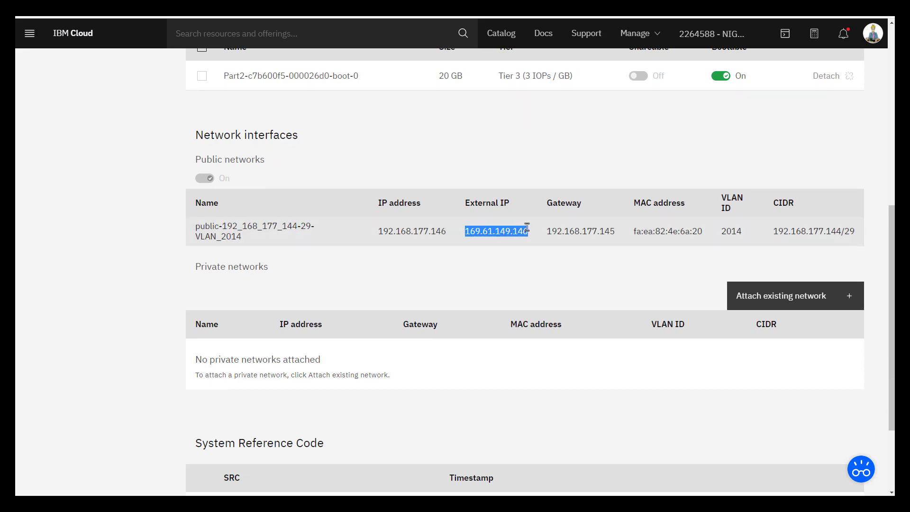
left_click(509, 285)
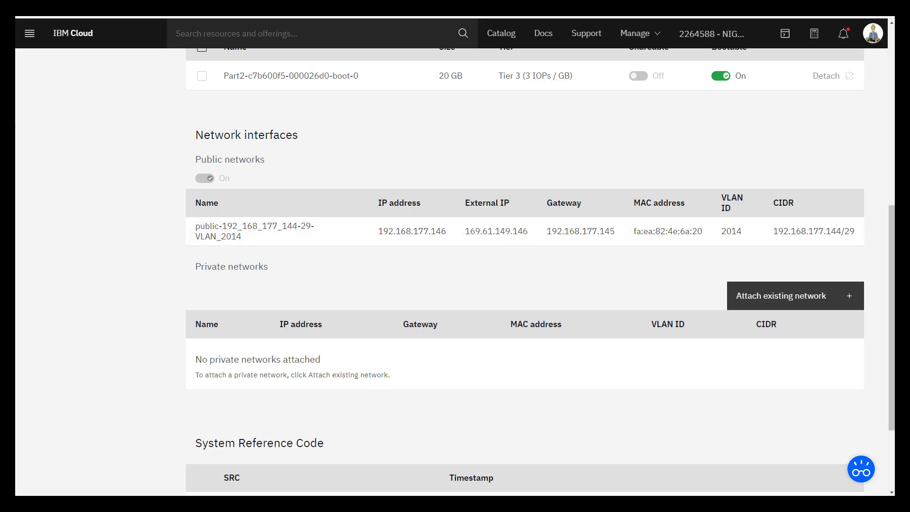
mouse_move(14, 128)
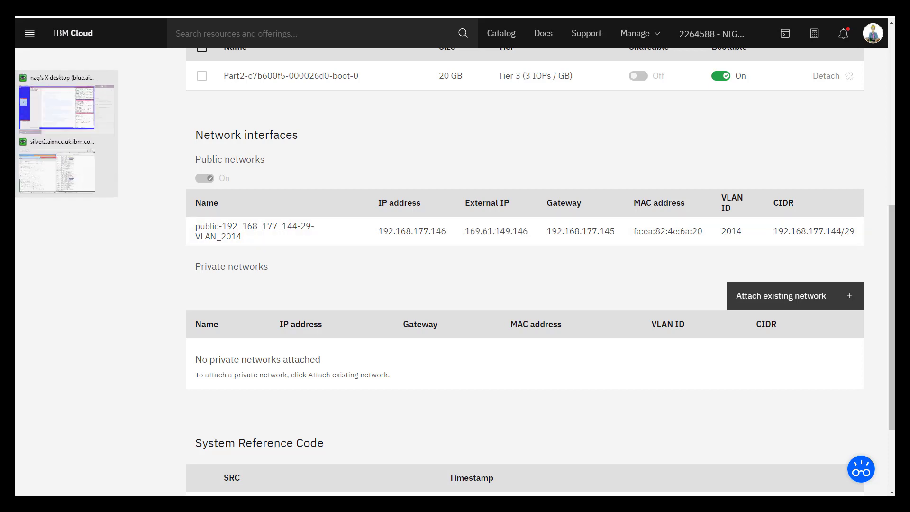
- From the remote desktop's xterm, ping the server at 169.61.149.146
left_click(28, 129)
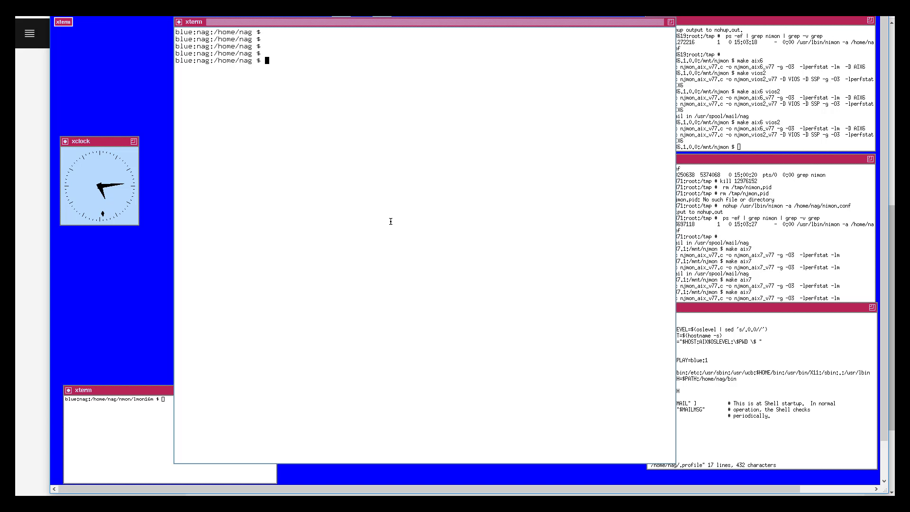
type("ping")
middle_click(391, 215)
key("Return")
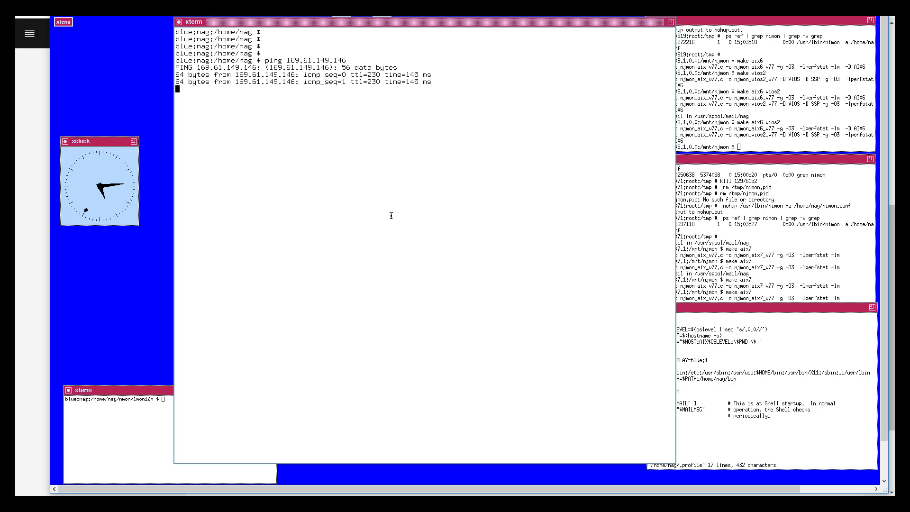
key("ctrl+c")
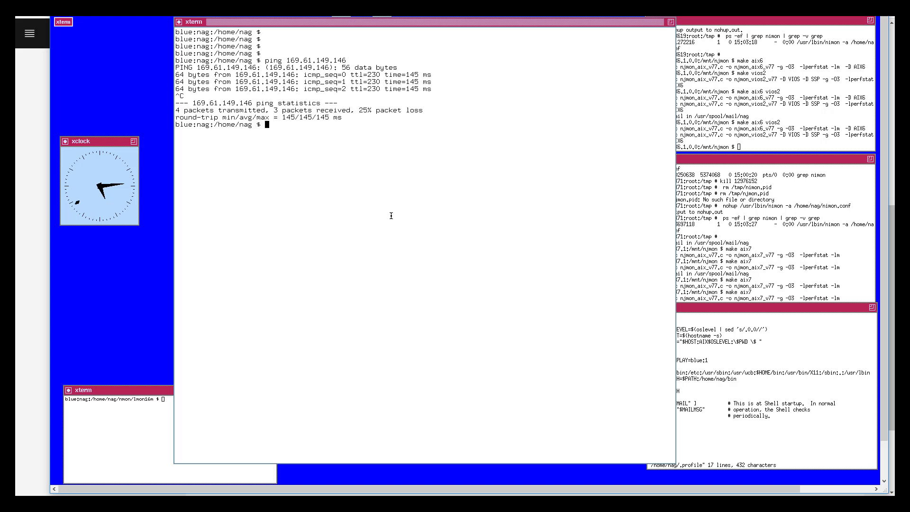
- SSH to 169.61.149.146 as the default user, accept the host key, then abandon the failed login
type("ssh")
middle_click(391, 215)
key("Return")
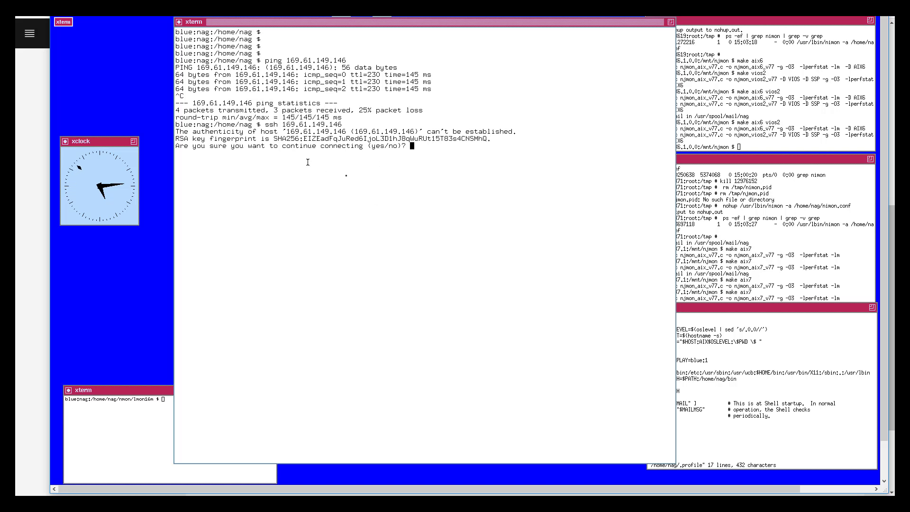
type("yes")
key("Return")
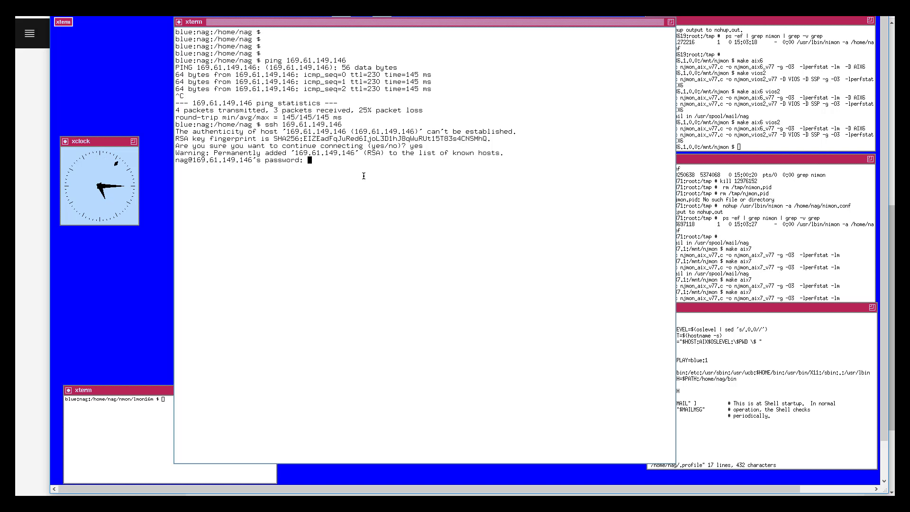
key("Return")
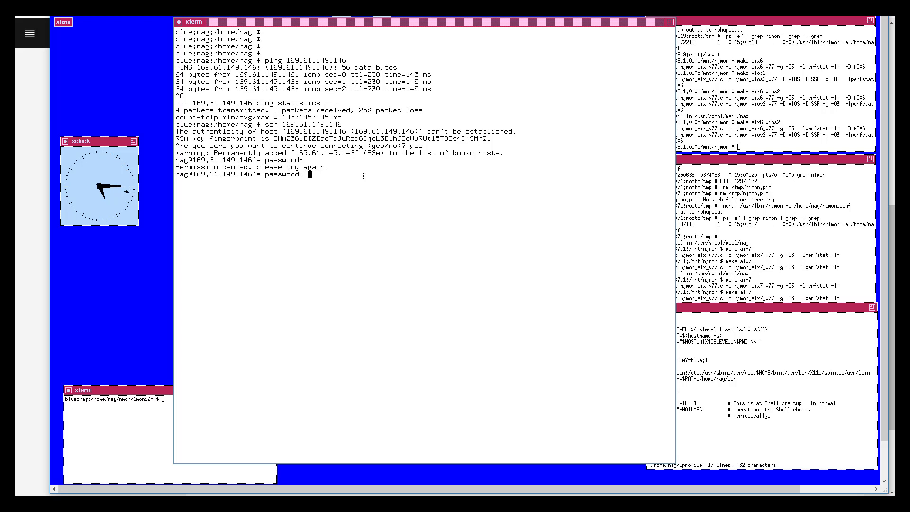
key("ctrl+c")
key("Return")
key("Return")
key("Escape")
key("k")
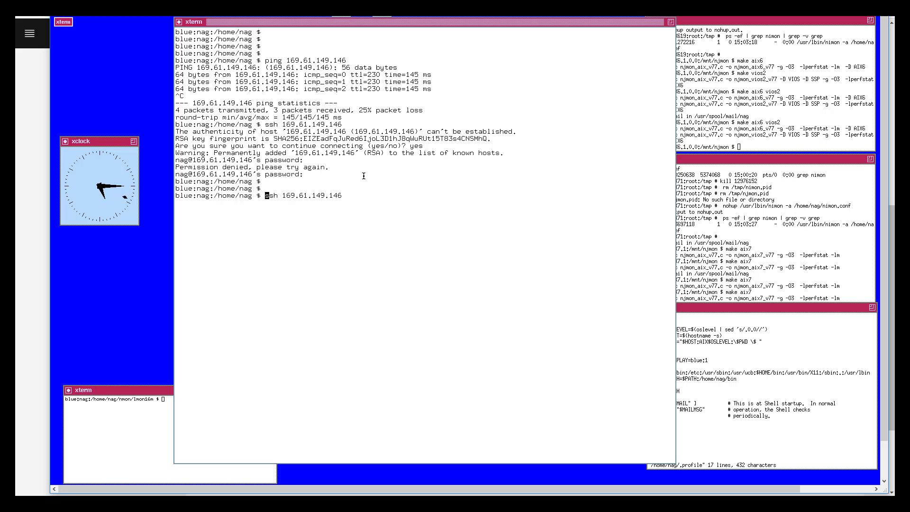
type("w")
type("iroot")
type("@")
key("Return")
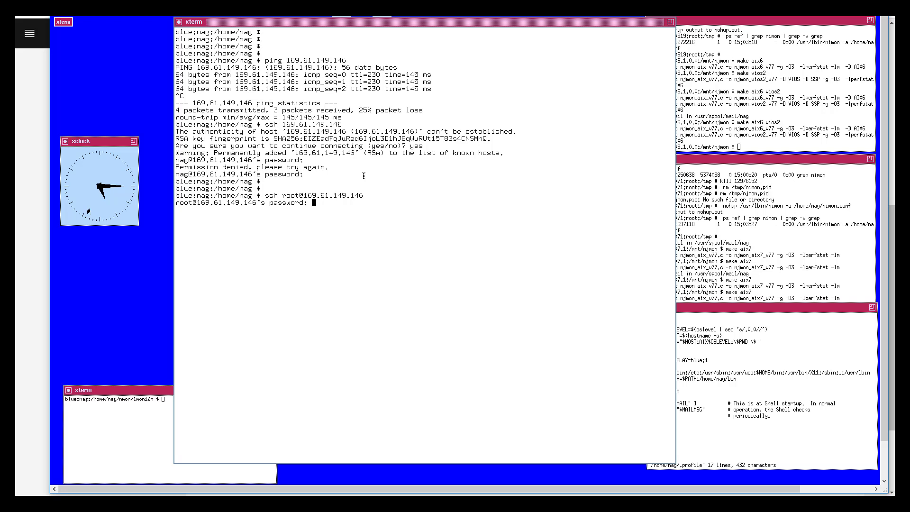
key("Return")
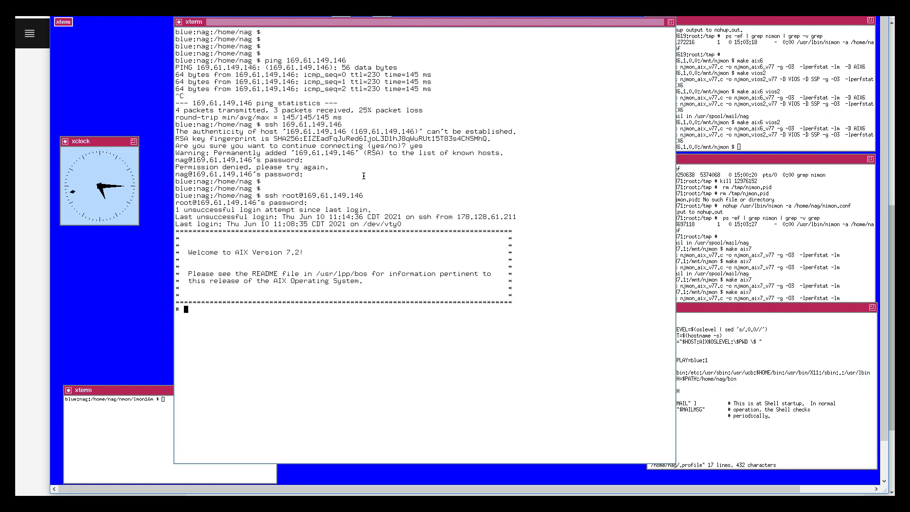
- Clear the root SSH session's screen in xterm with 'clear'
key("Return")
key("Return")
type("clear")
key("Return")
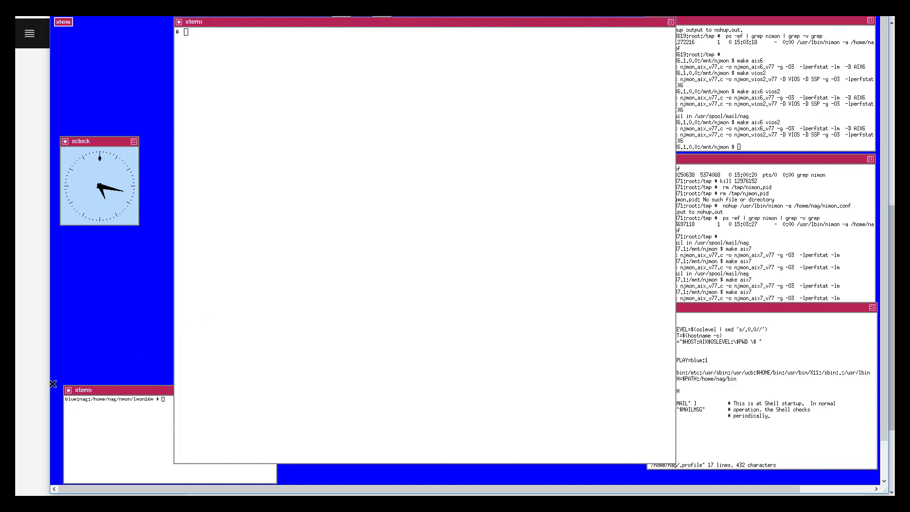
- Back in the noVNC console, recall an earlier command from history and run it
key("alt+Tab")
key("Escape")
type("kkkkk")
key("Return")
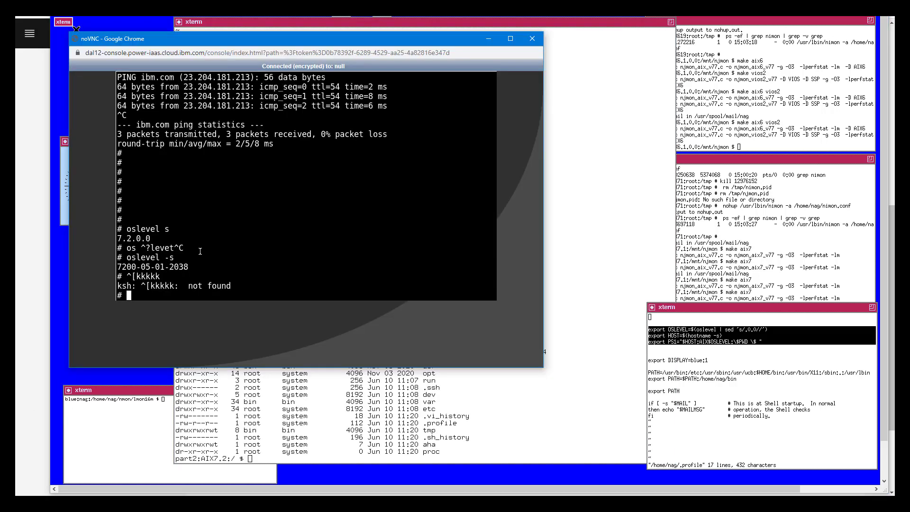
- Submit a stray test line in the noVNC root shell, then end it with Ctrl+D
type("asdasd")
key("BackSpace")
key("BackSpace")
key("BackSpace")
key("BackSpace")
key("BackSpace")
key("BackSpace")
key("BackSpace")
key("Return")
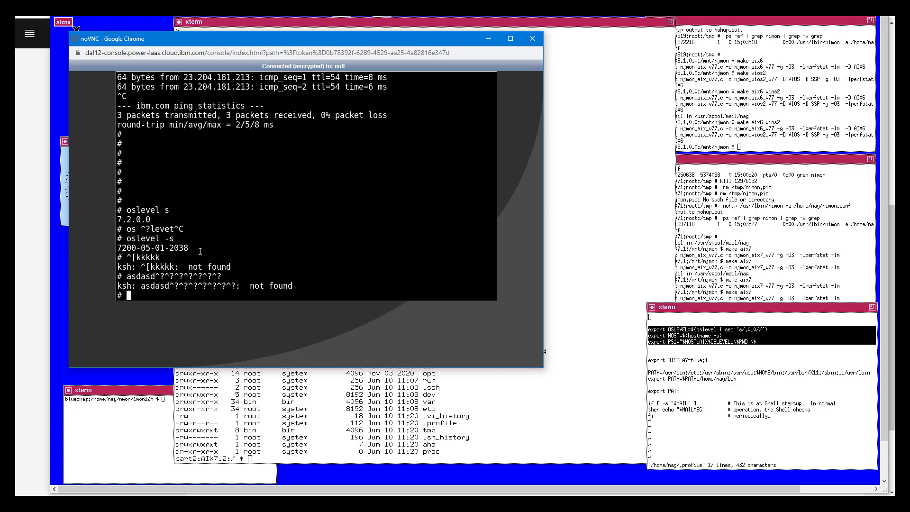
key("ctrl+d")
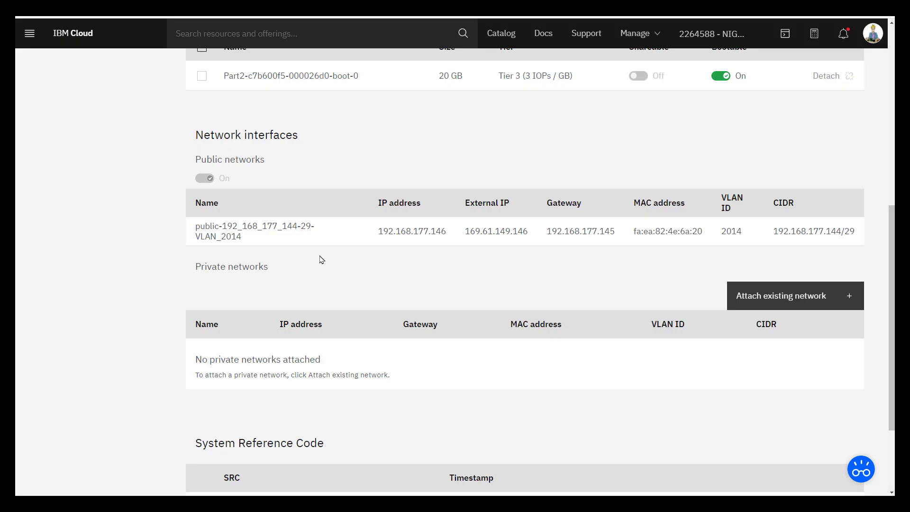
- Return to the Texas virtual server instances list and reload it to recheck Part2's status
scroll(323, 256, "up", 8)
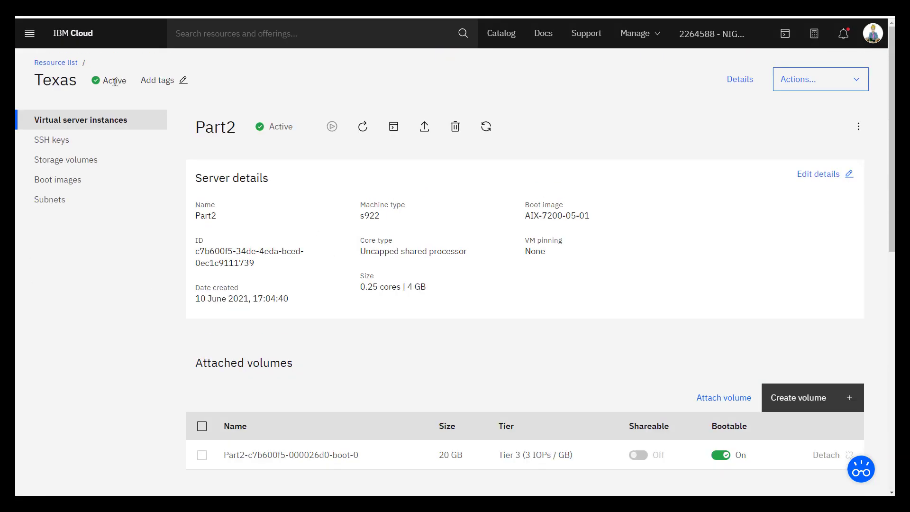
left_click(57, 121)
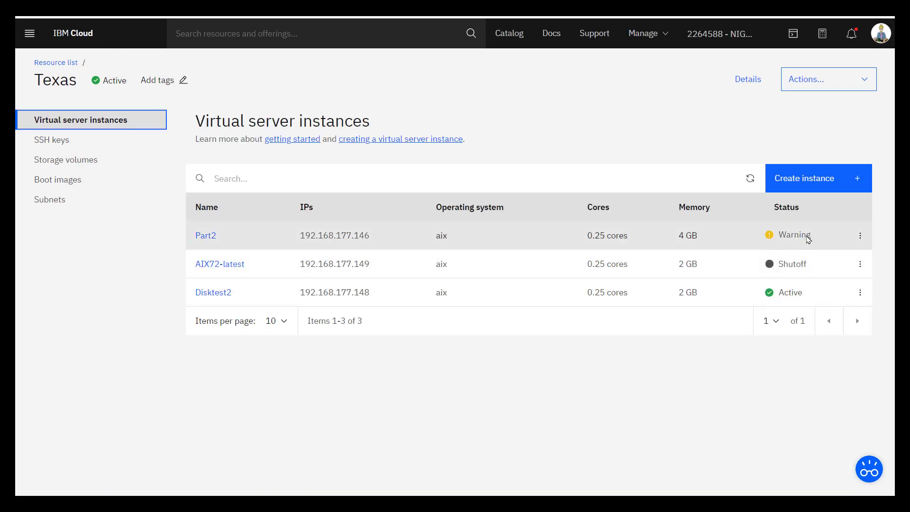
left_click(55, 11)
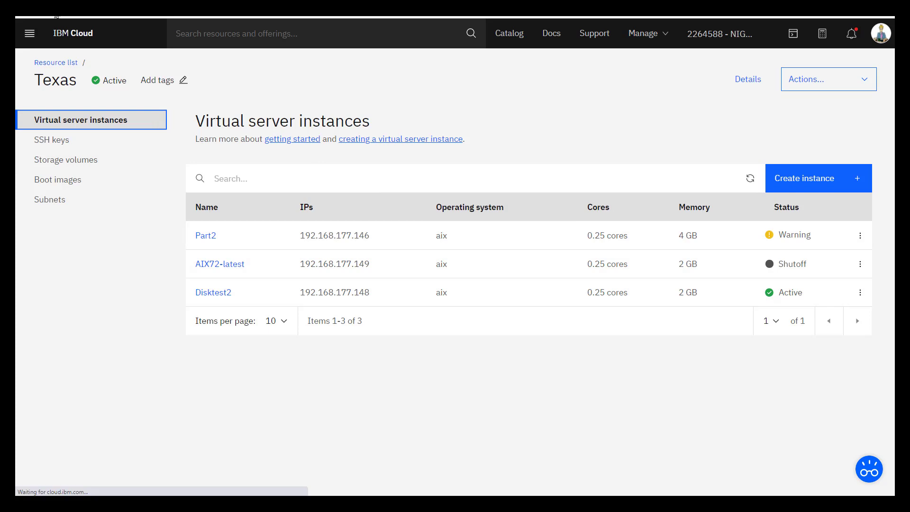